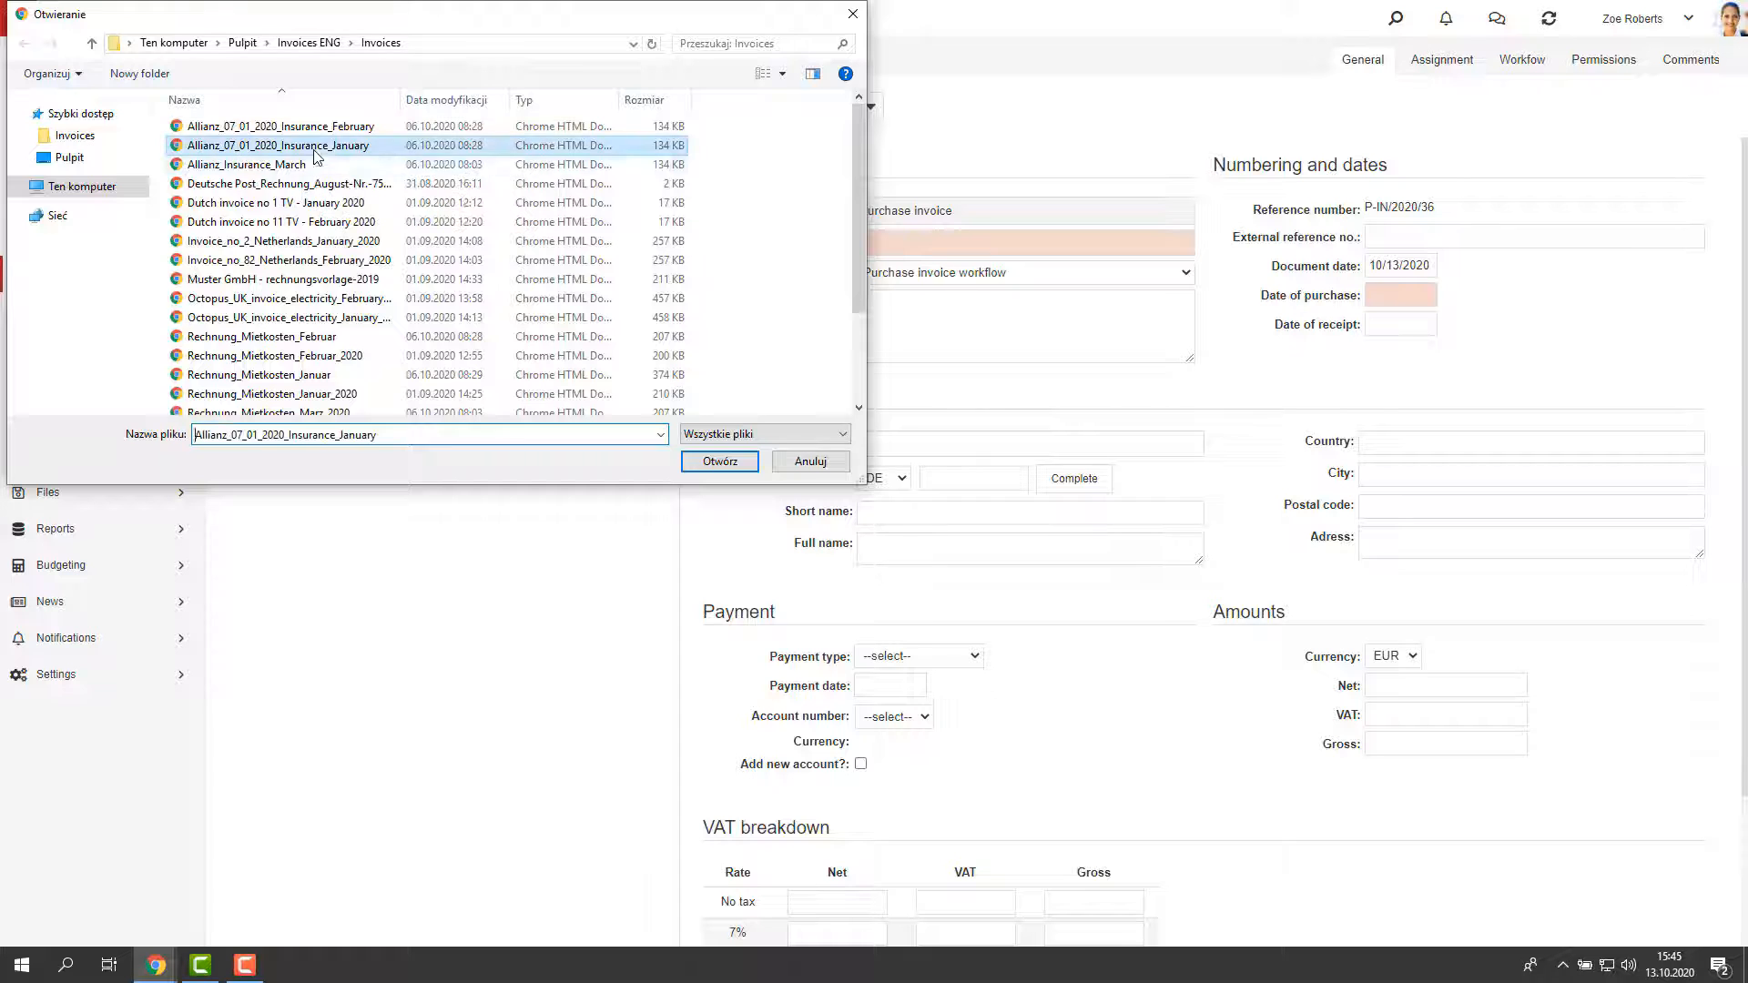
- Attach Allianz_07_01_2020_Insurance_January.pdf to the new purchase invoice and save it with the payment type Transfer (14 days)
click(717, 457)
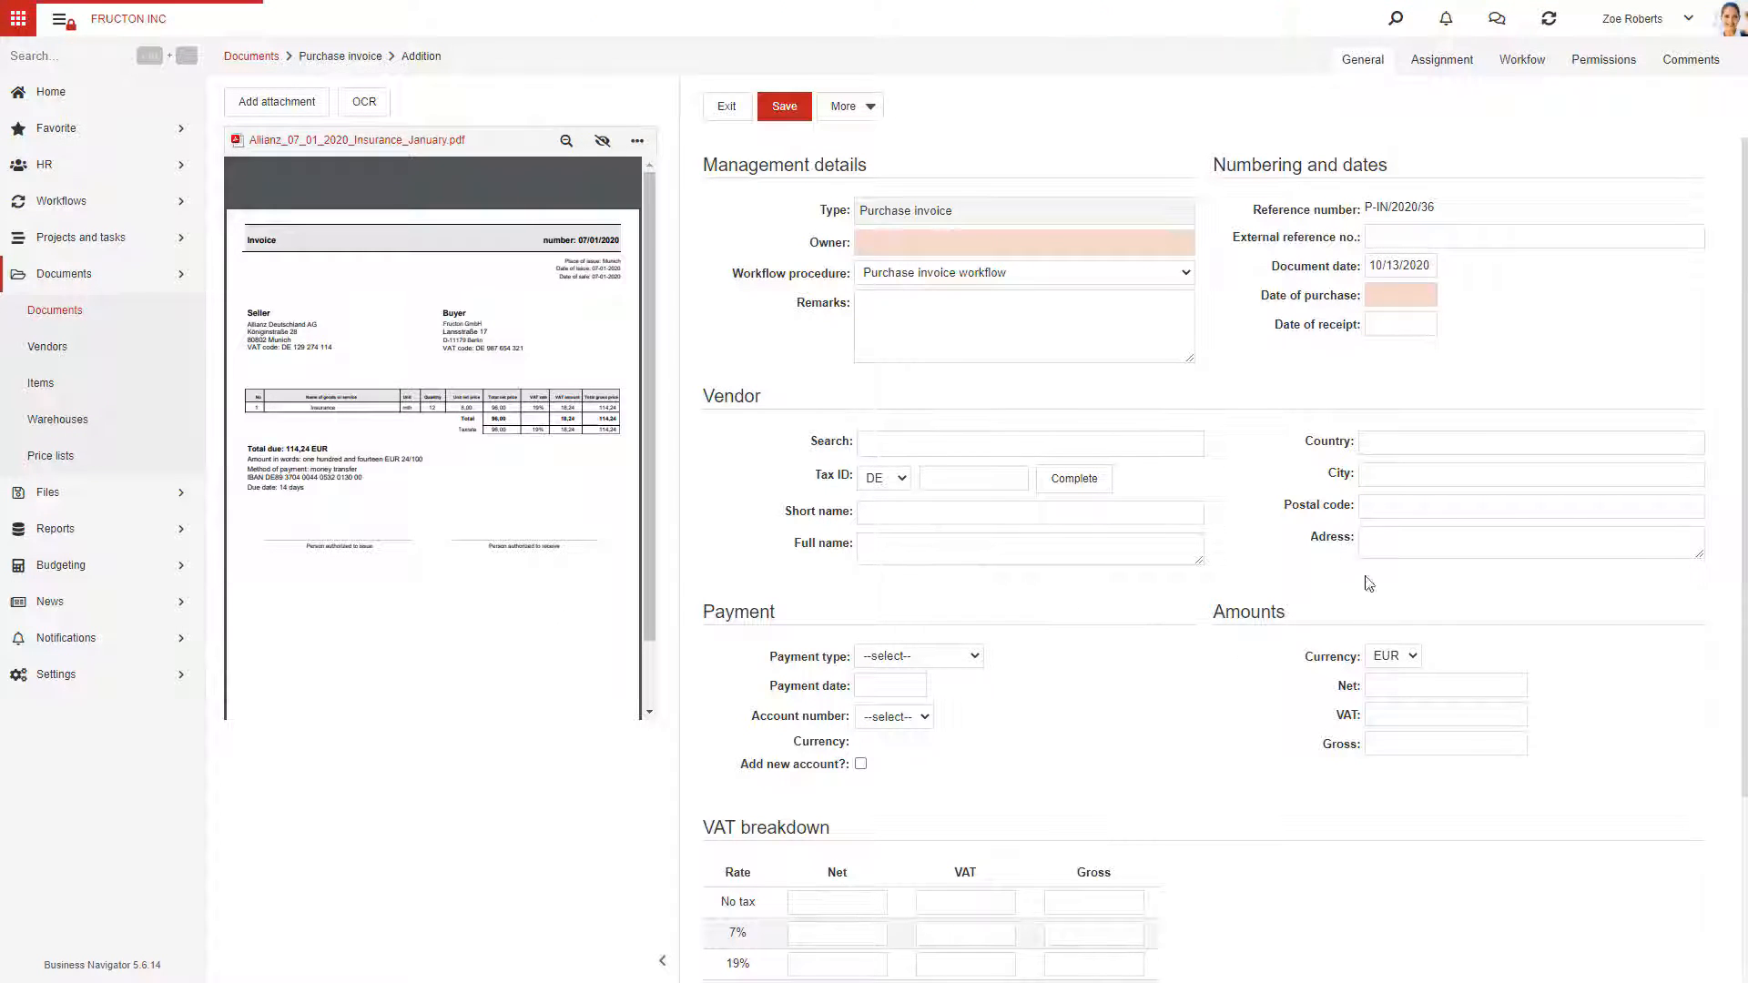
scroll(952, 539, down, 2)
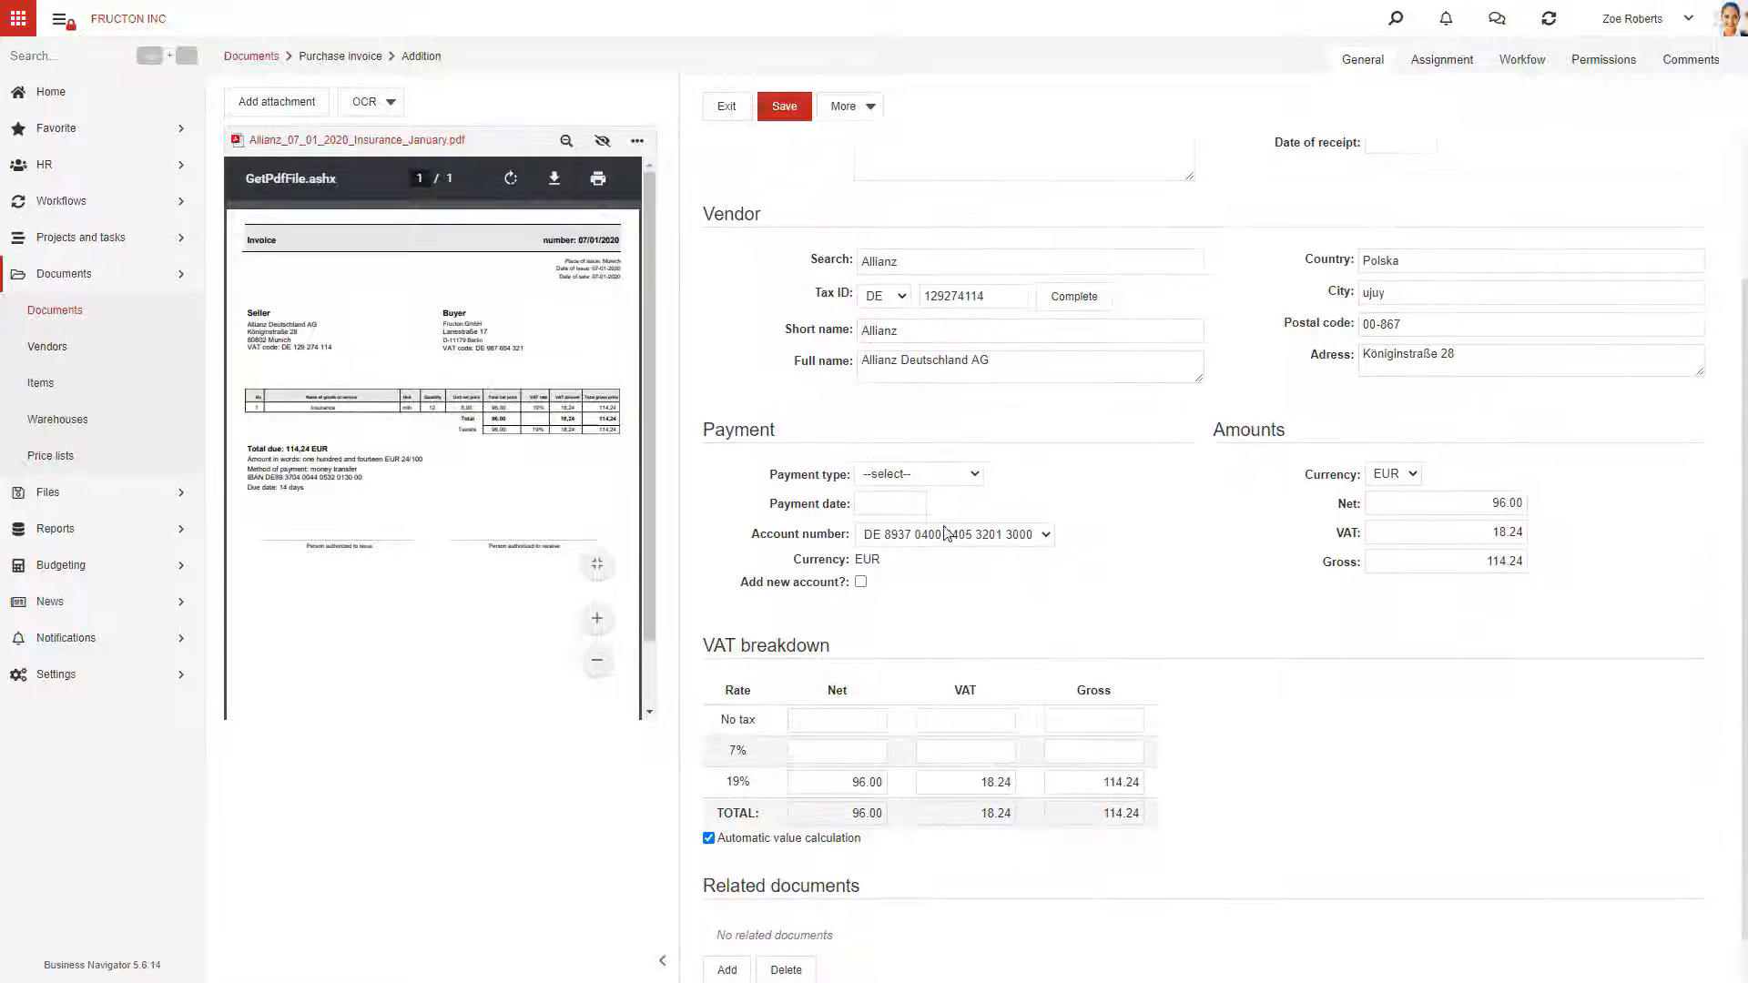
click(928, 475)
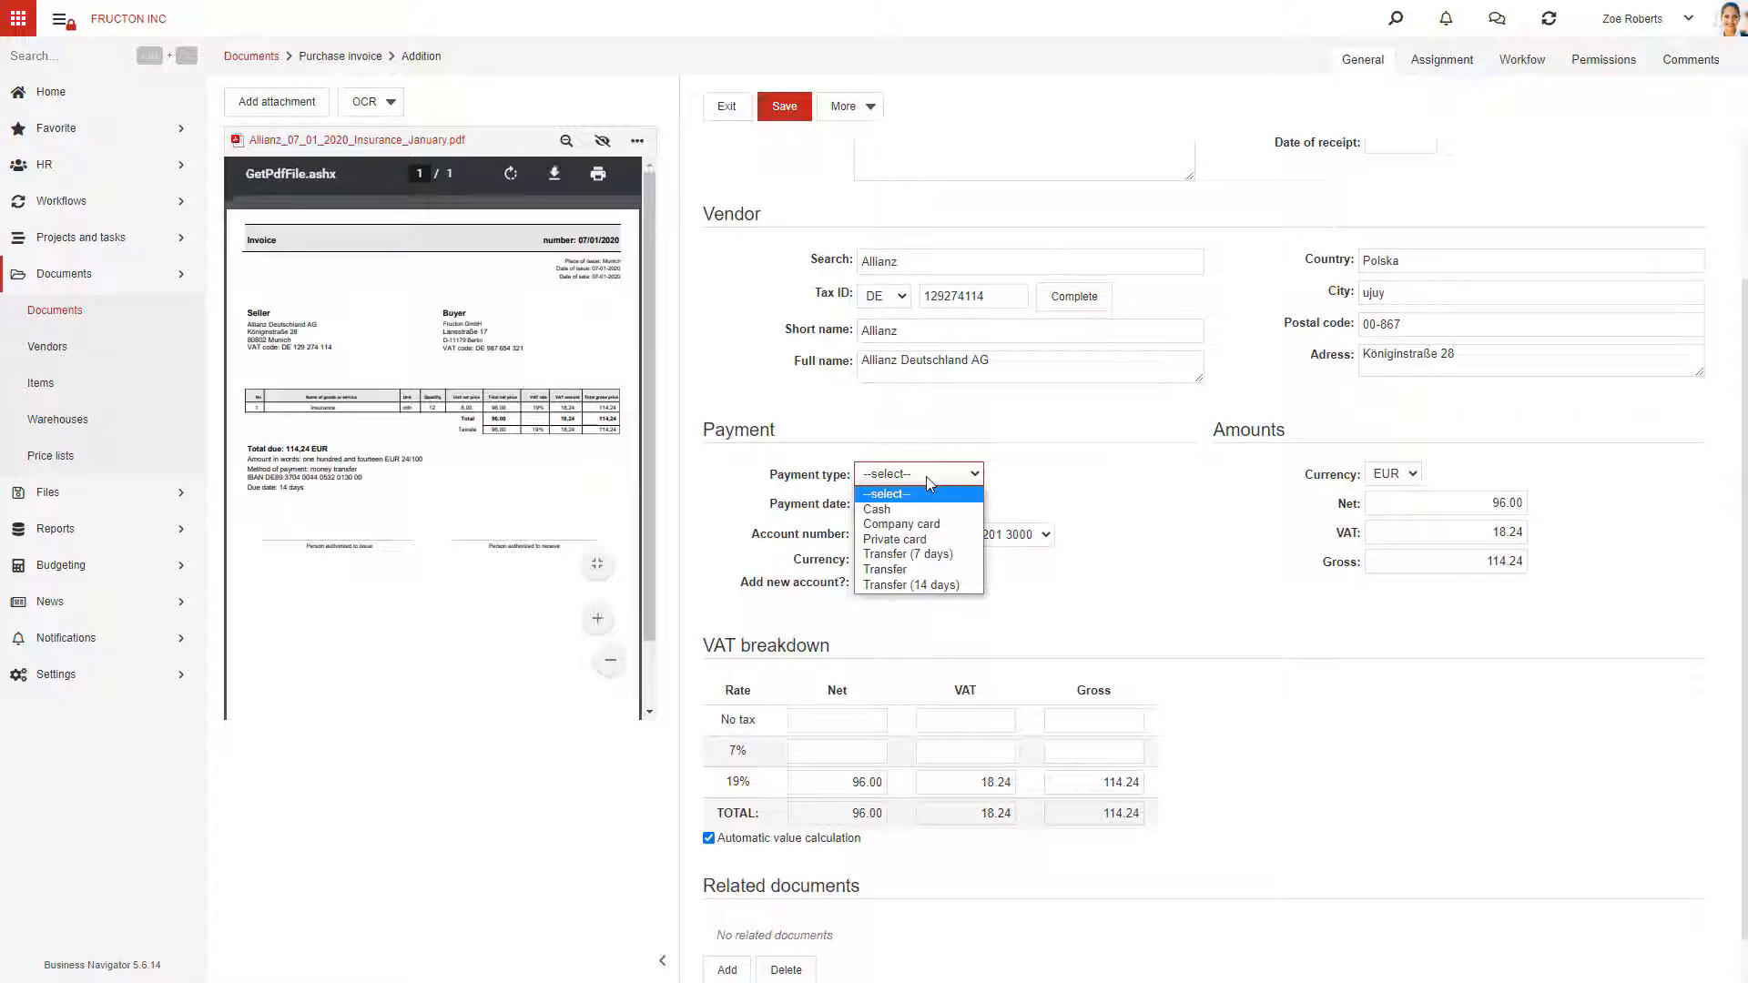
click(921, 580)
scroll(1120, 634, up, 2)
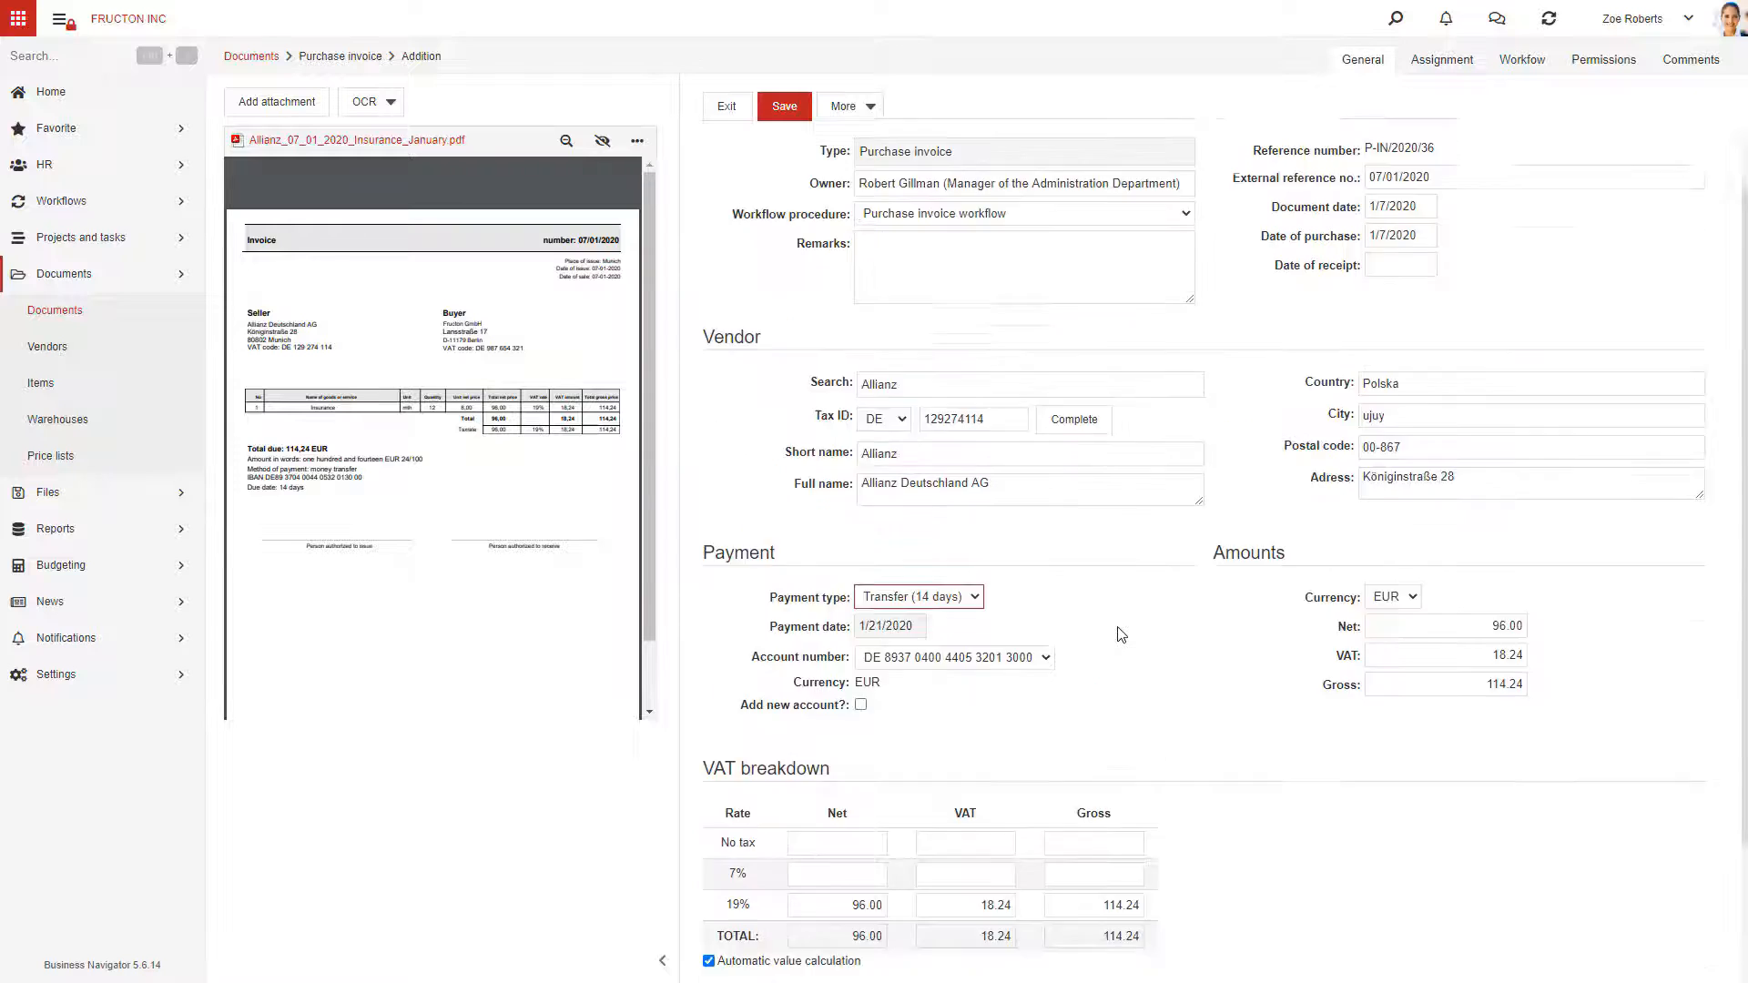
click(795, 113)
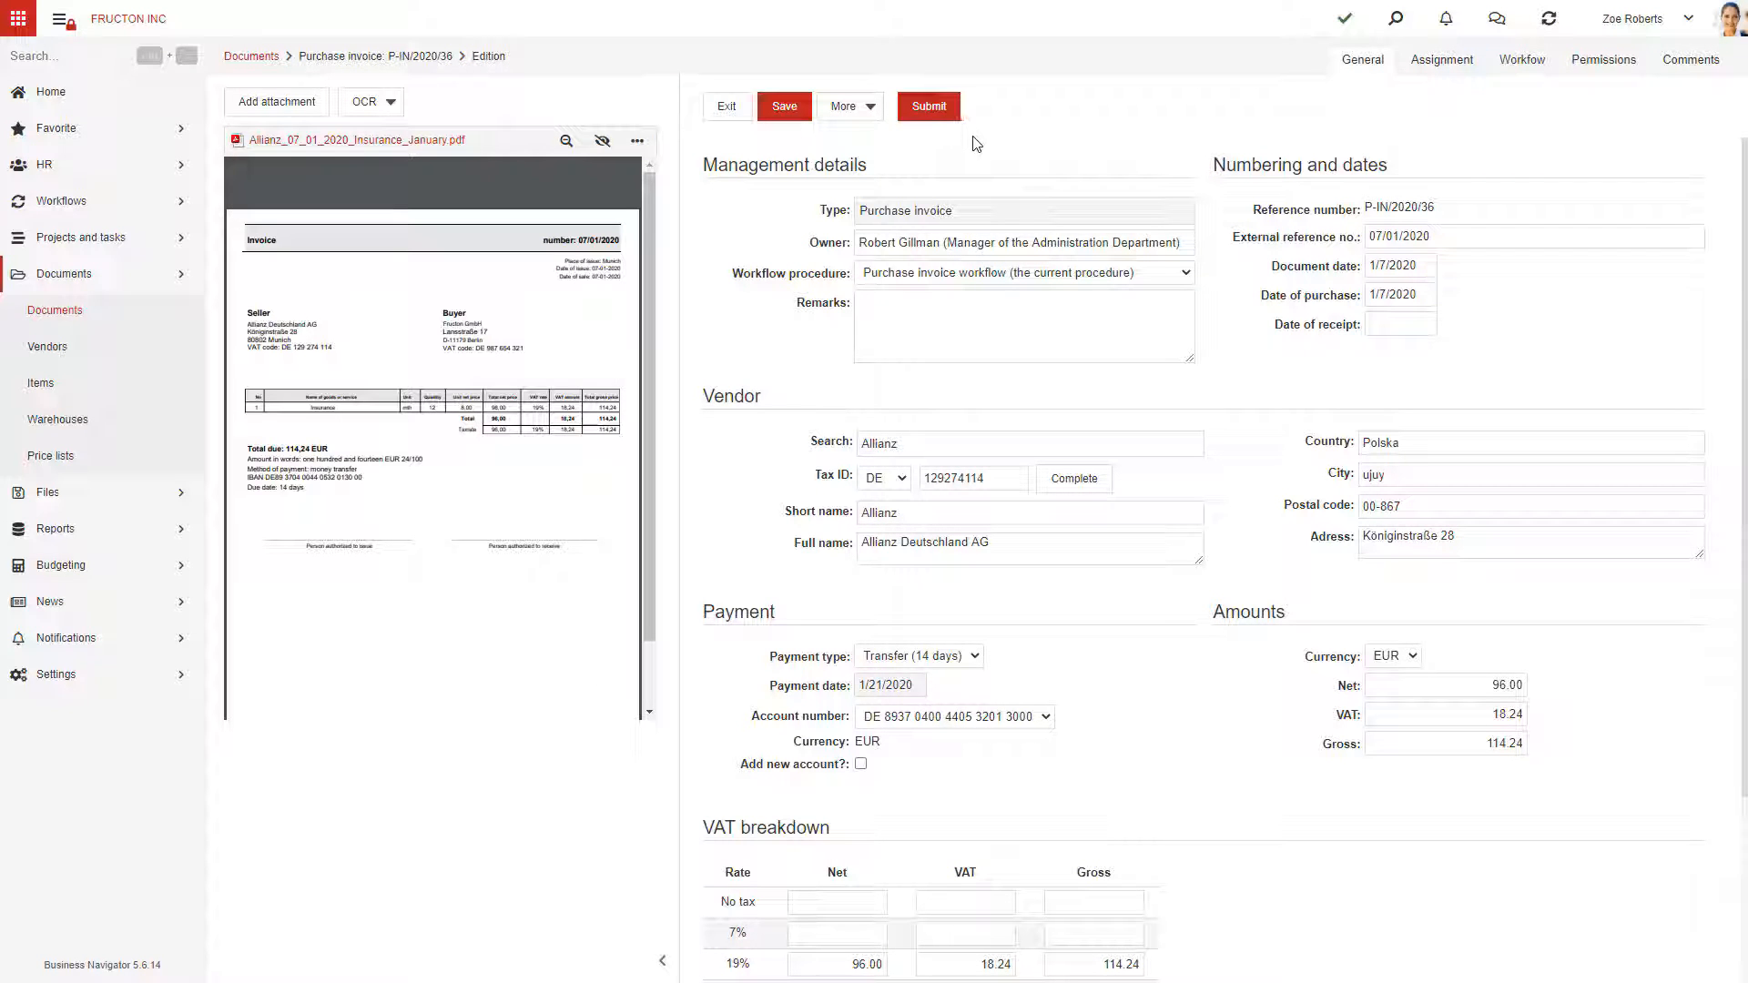
- Submit the saved purchase invoice into its workflow and view its workflow history
click(936, 110)
click(1524, 71)
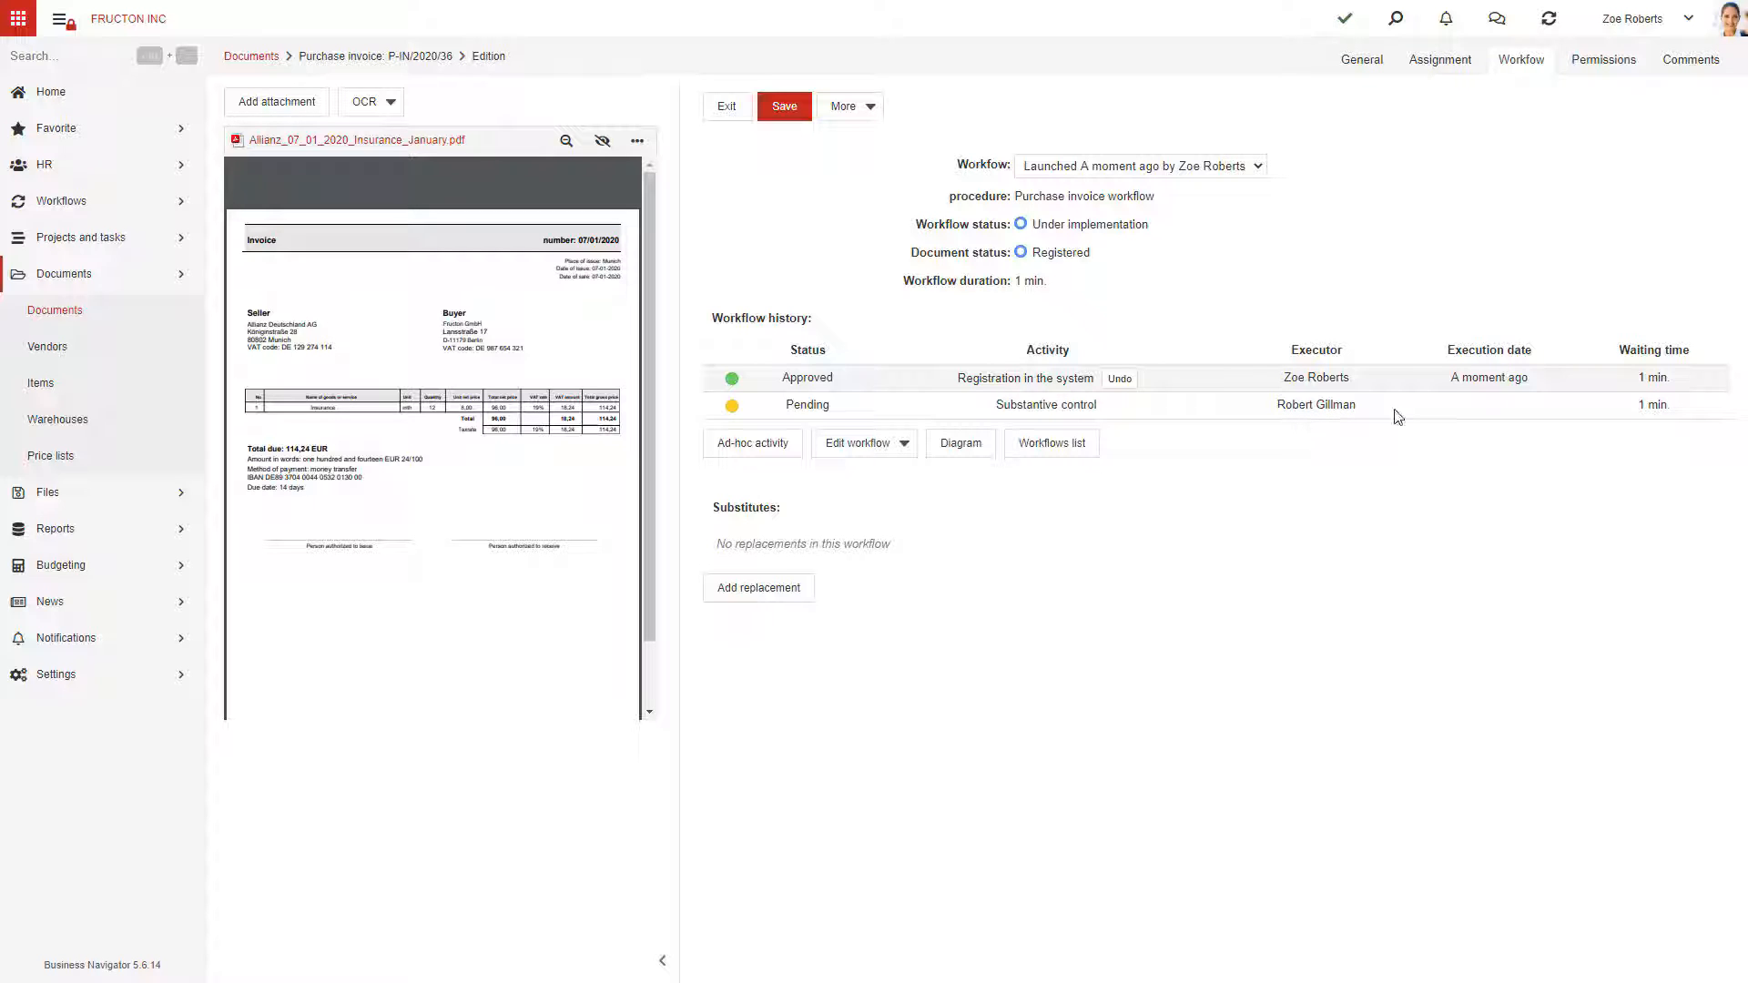
- Switch to the invoice owner's account and consult the chief financial officer on P-IN/2020/36, commenting "can we postpone that to the month?"
click(1648, 25)
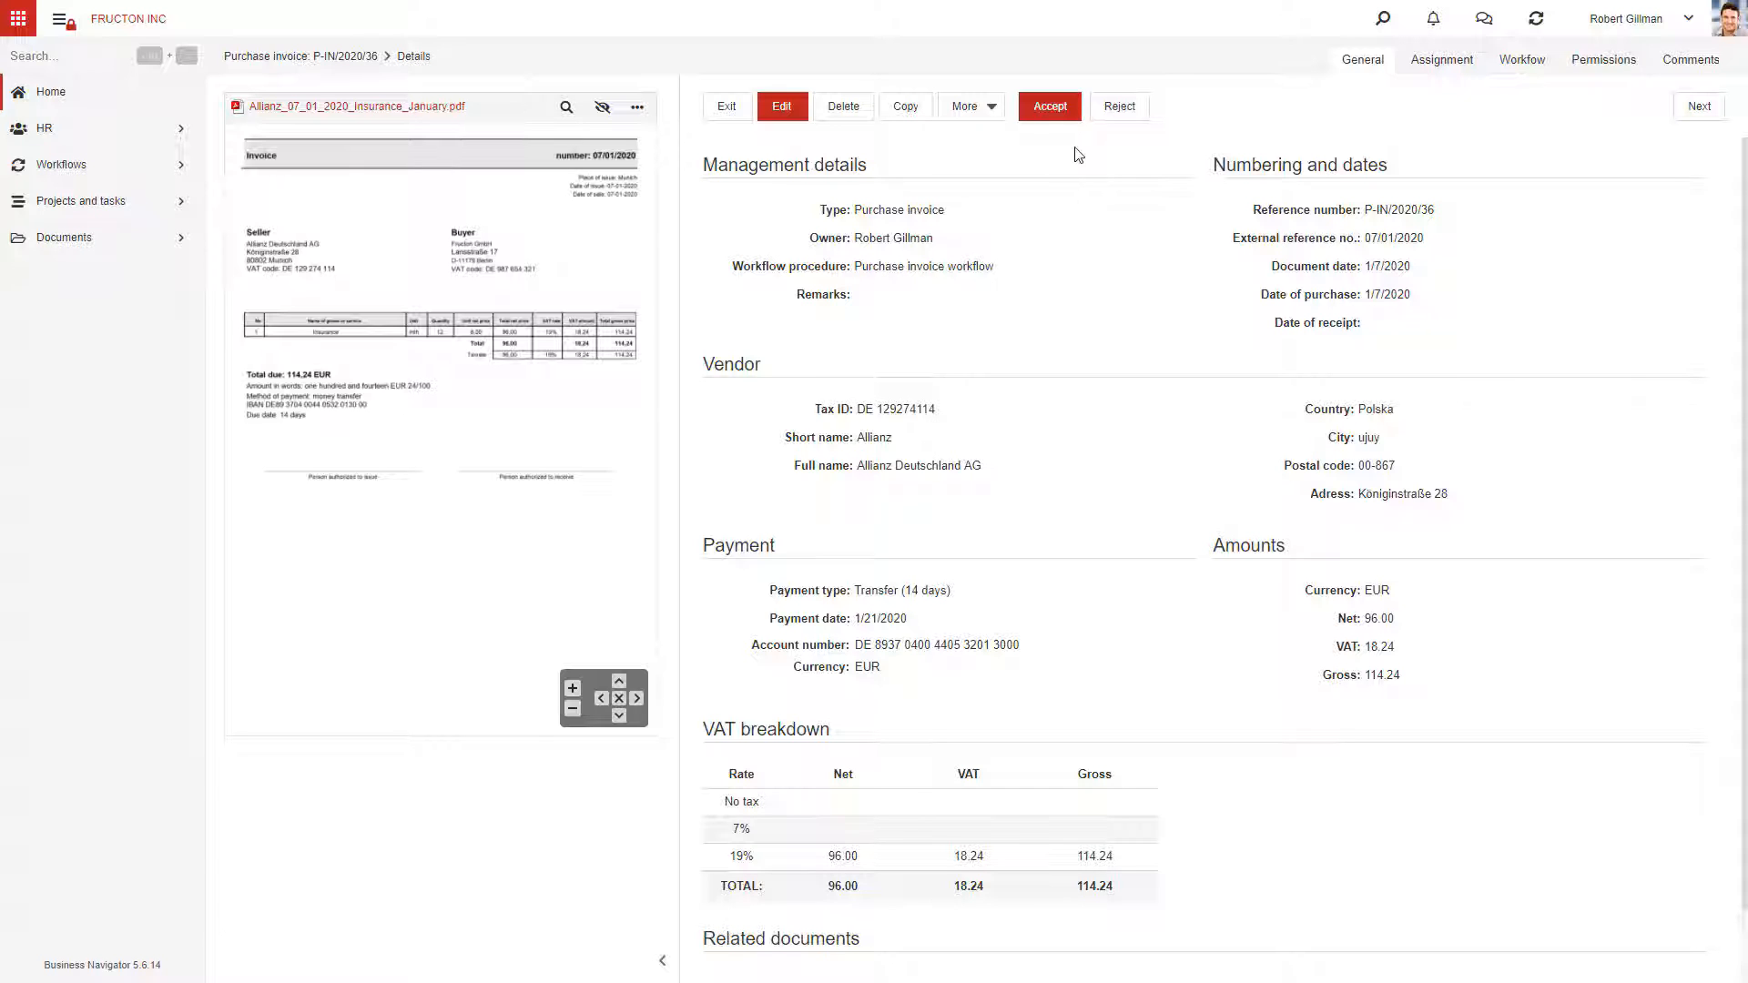
click(1530, 62)
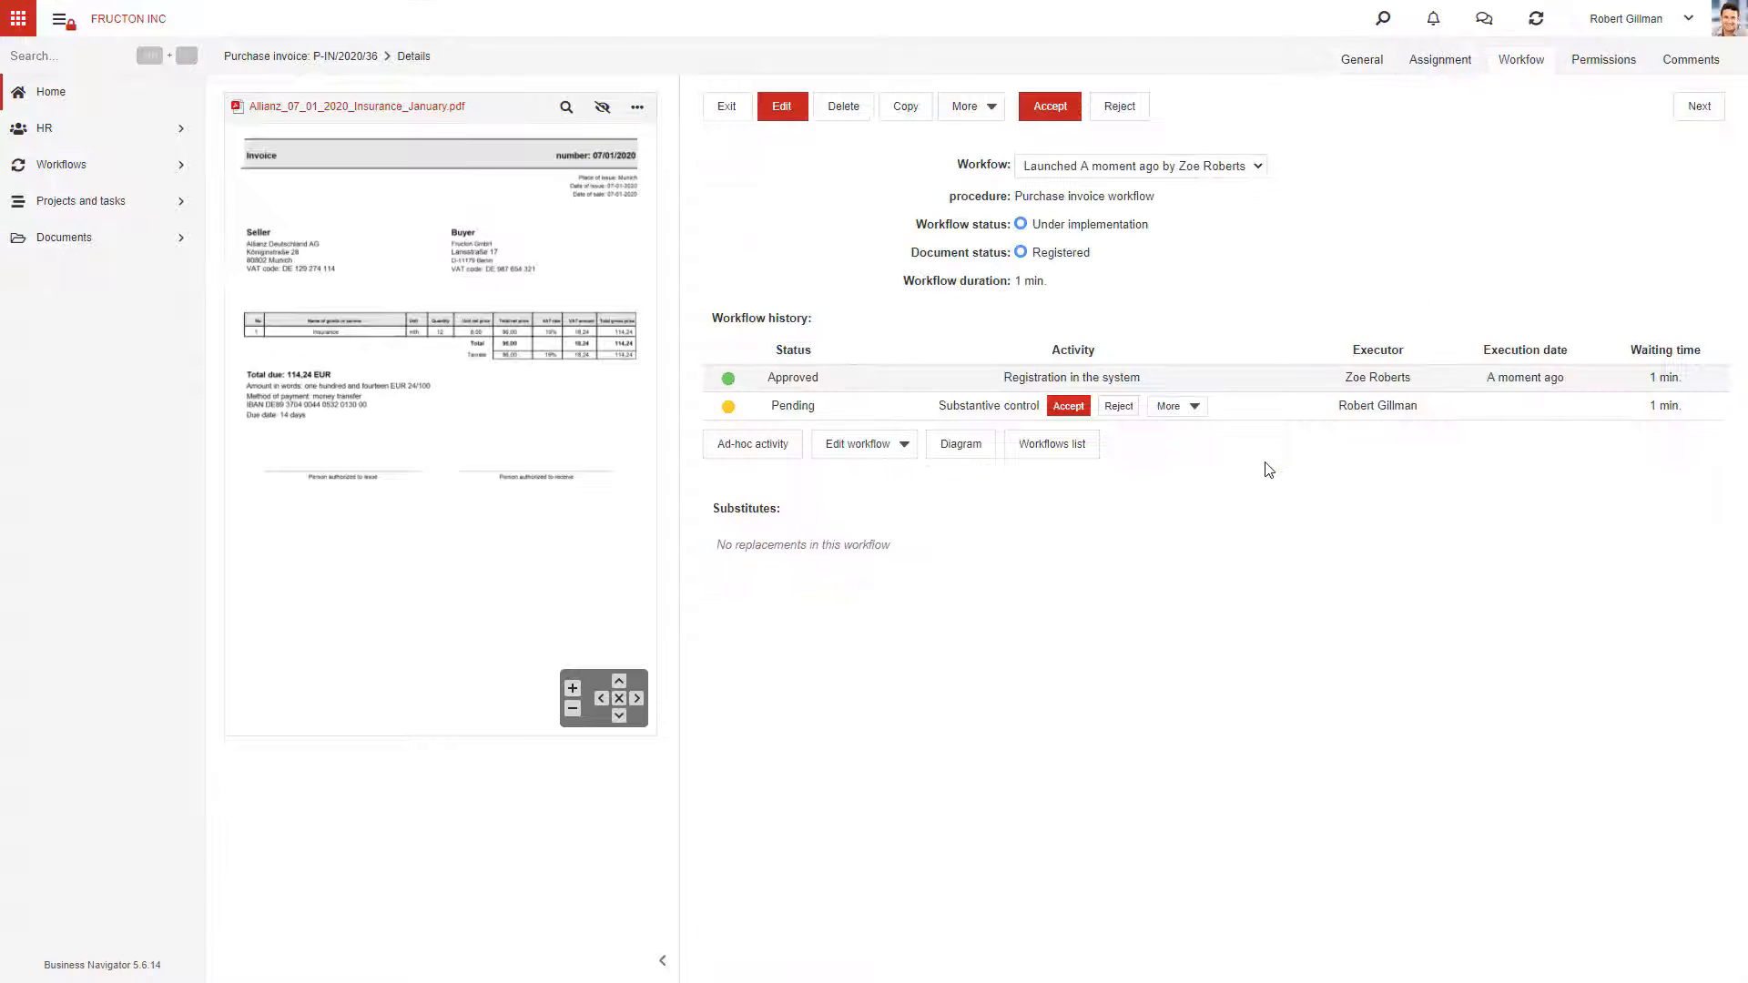
click(1195, 410)
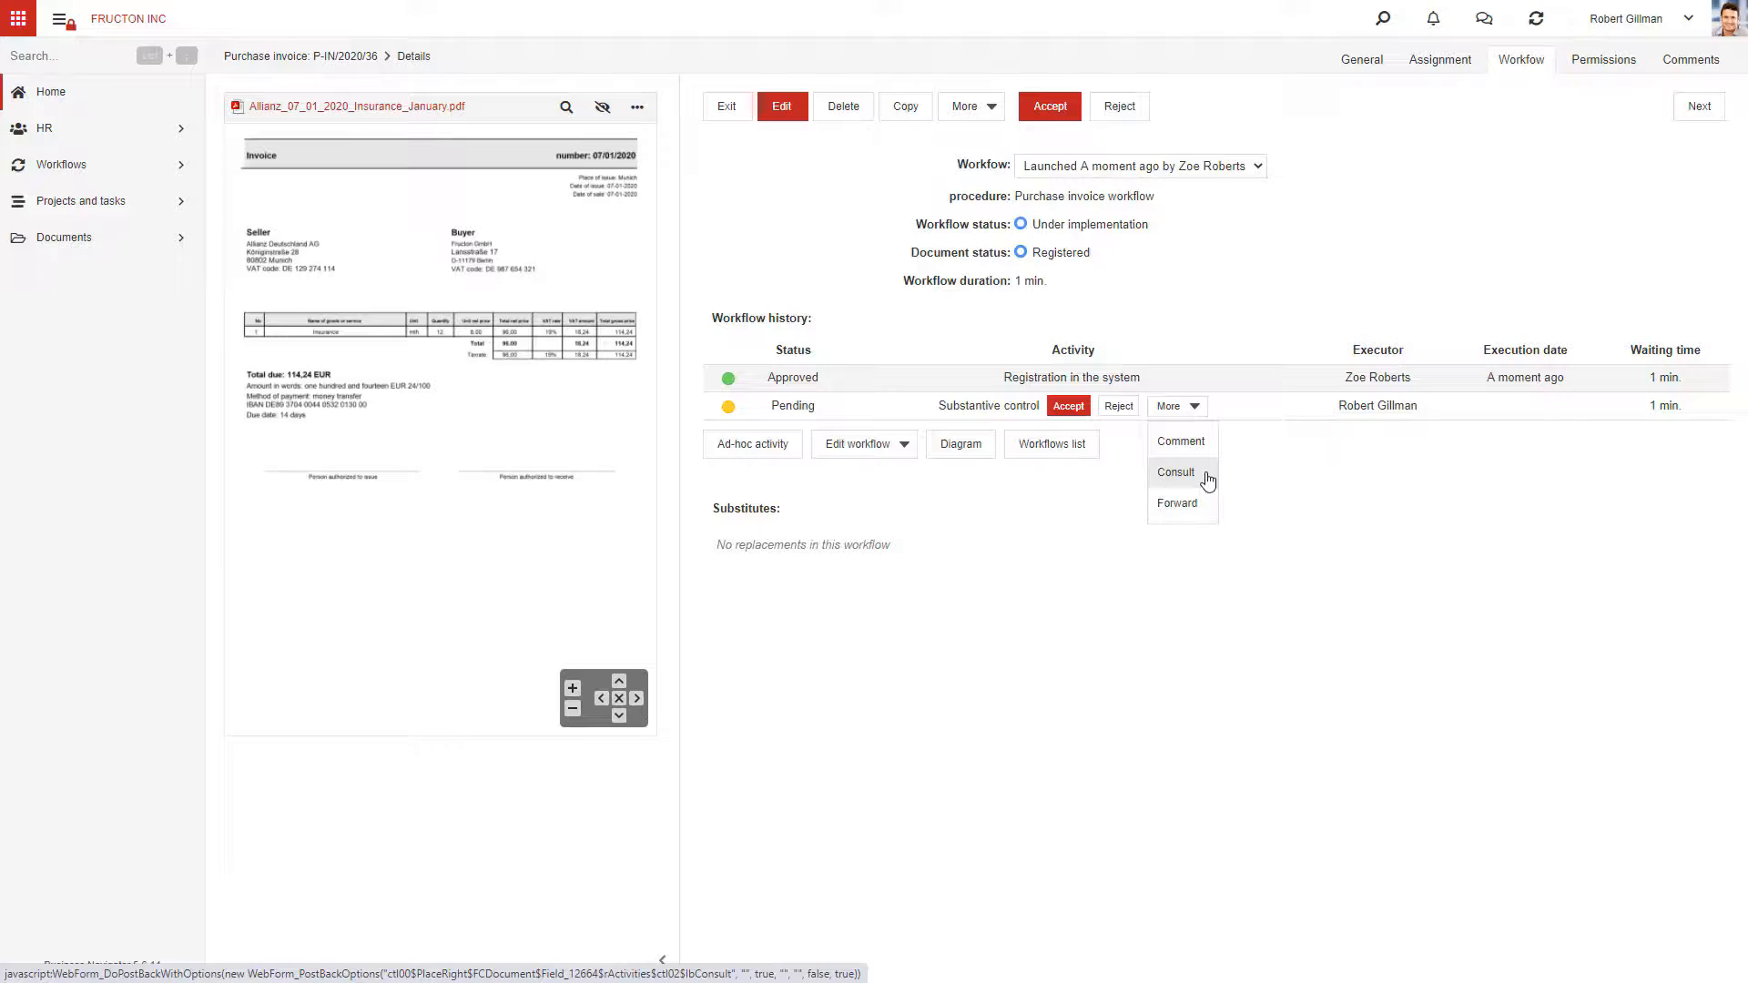
click(1200, 474)
click(998, 447)
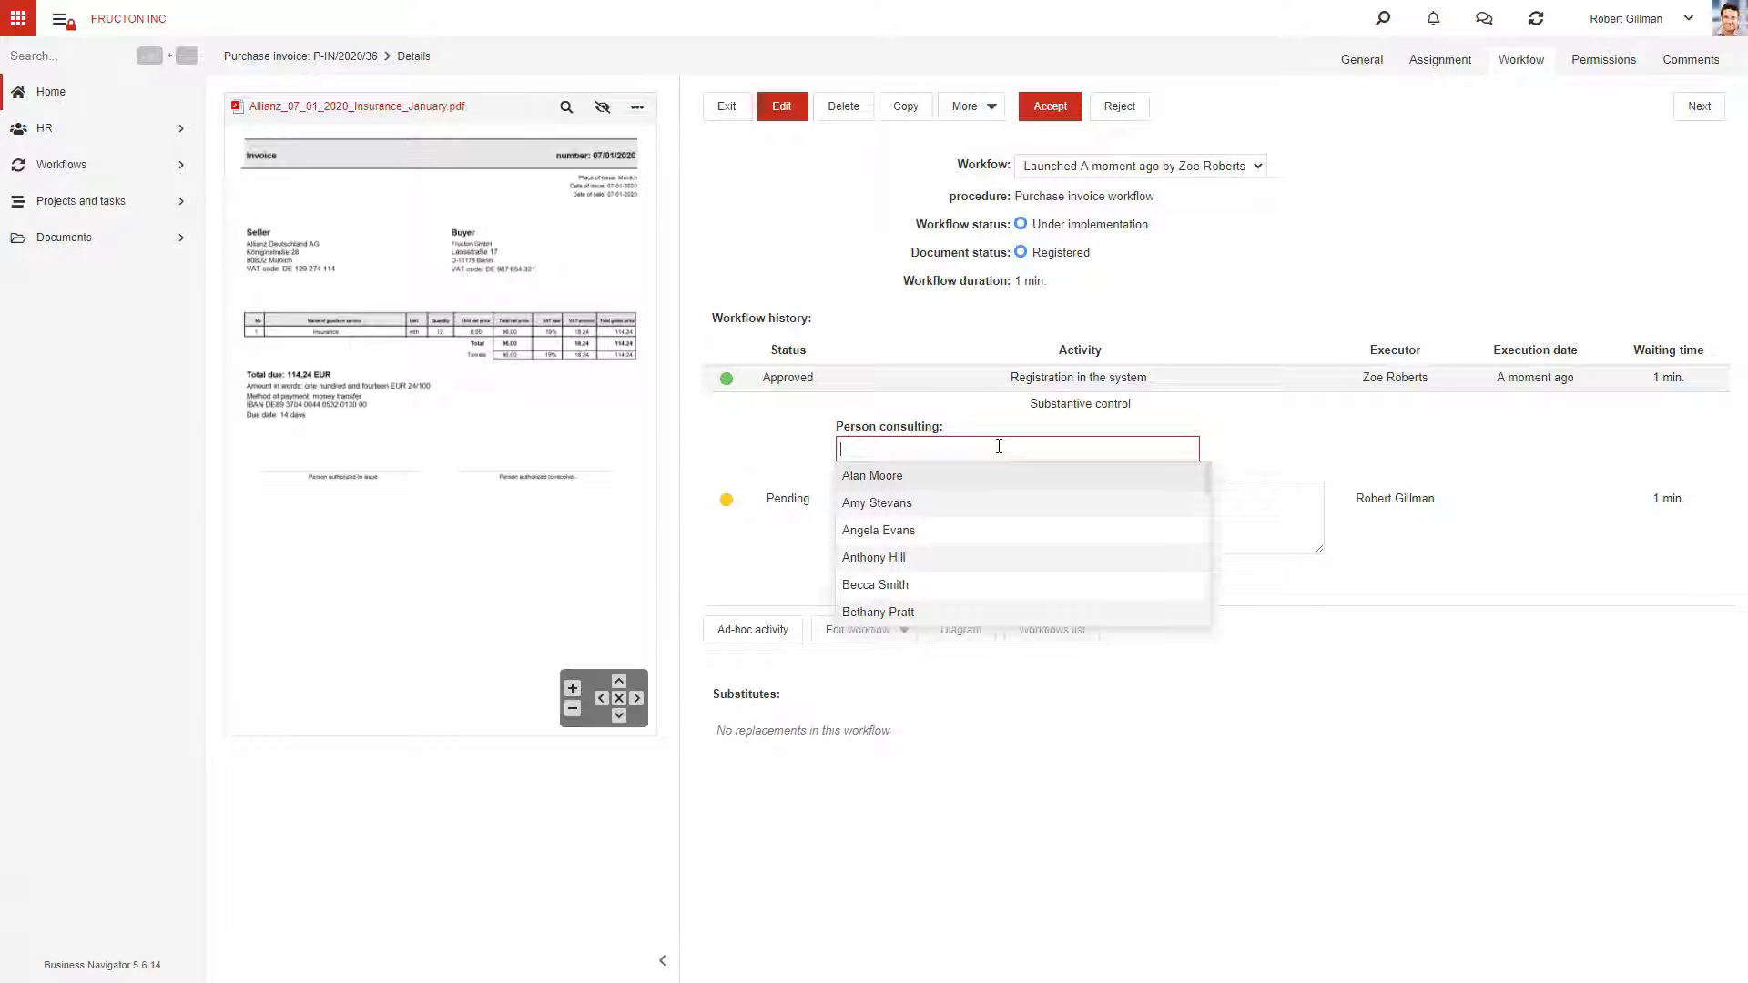
click(948, 559)
click(919, 496)
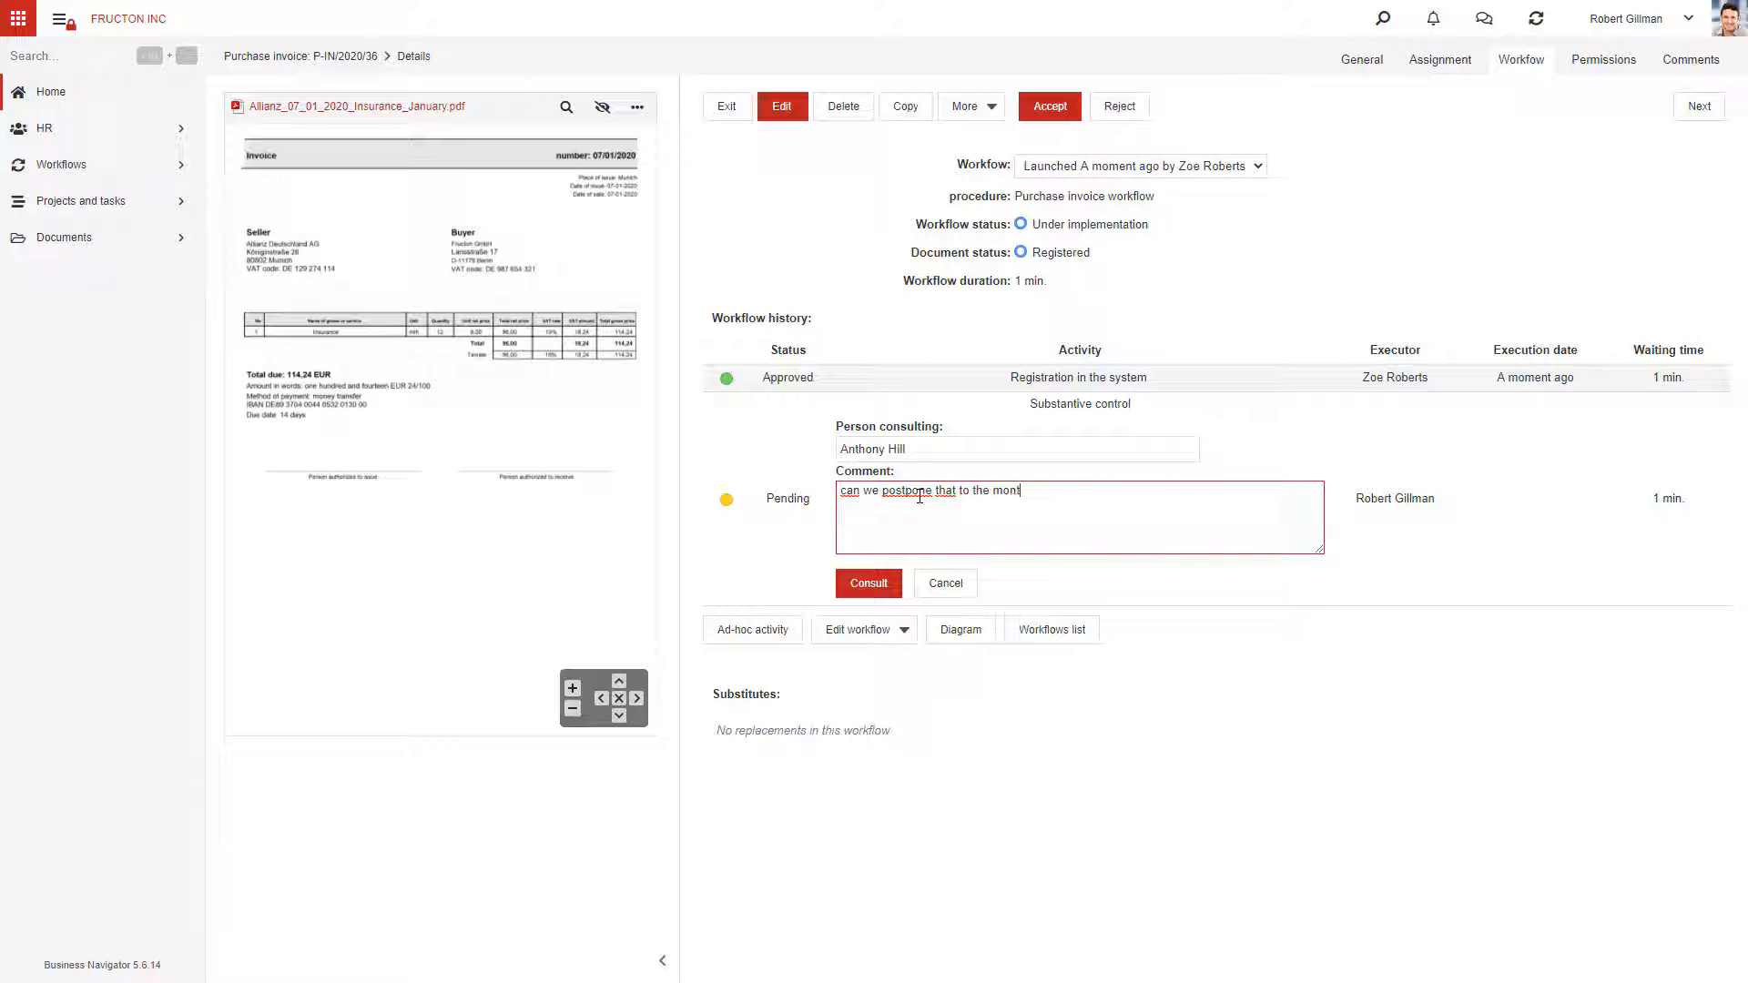
click(869, 587)
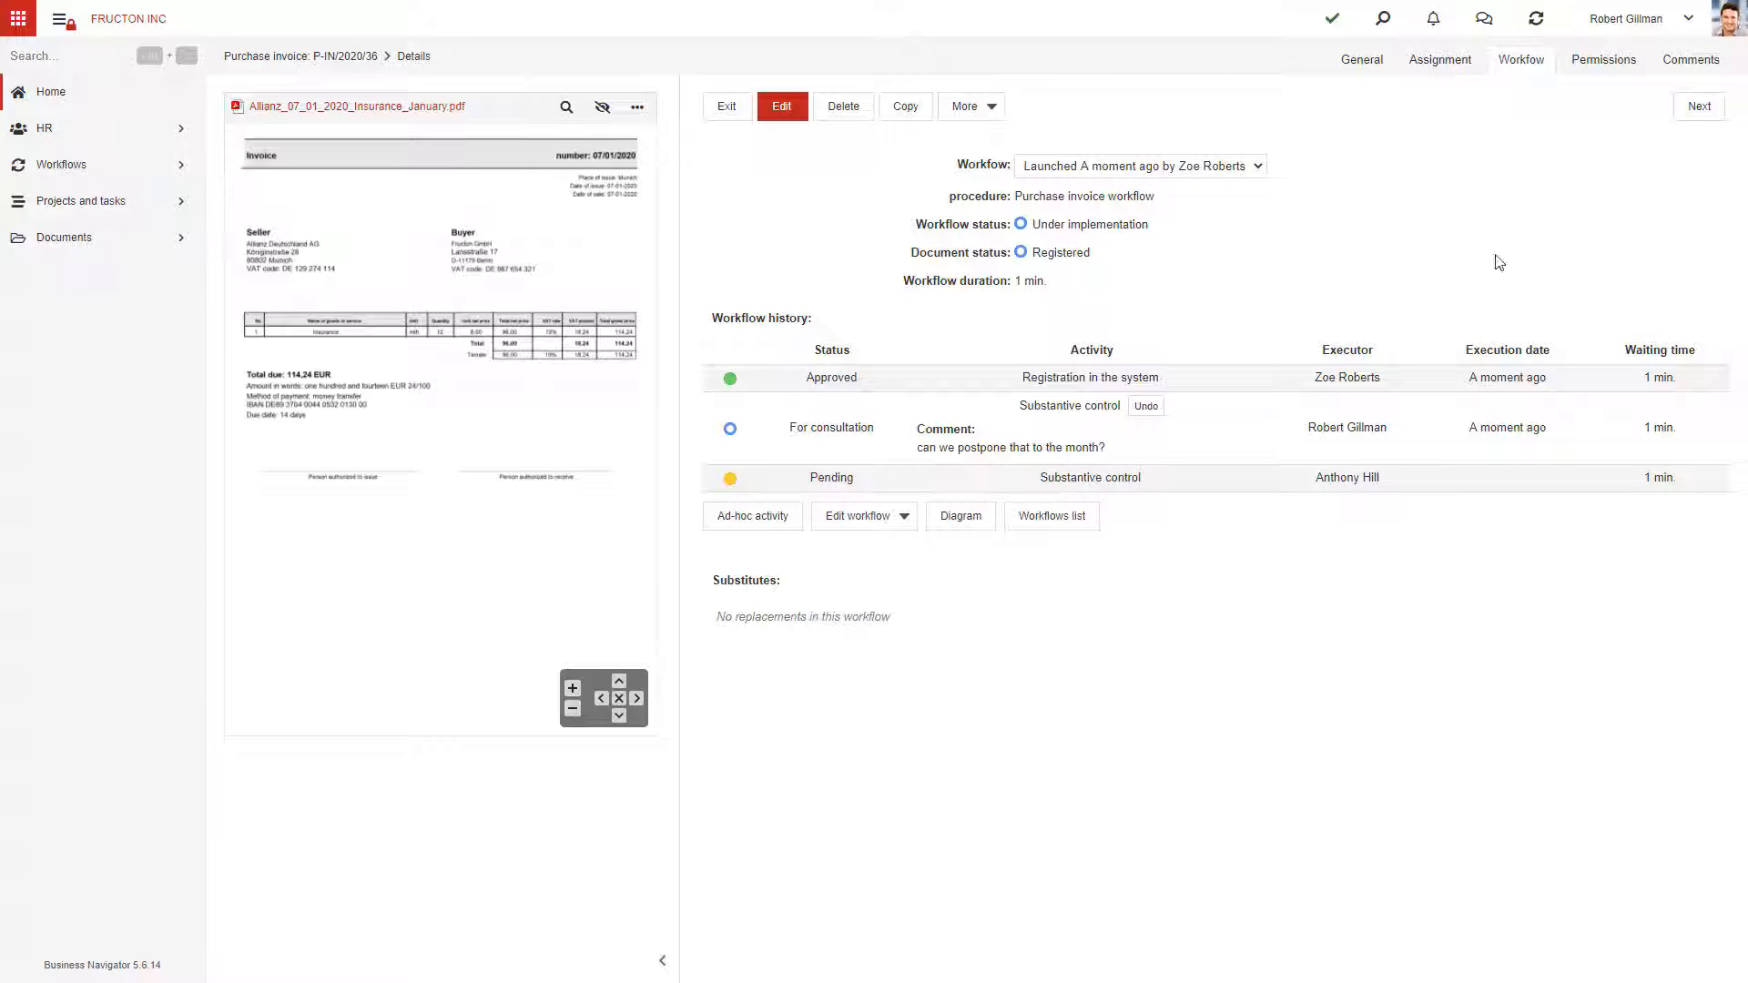
- Switch to the chief financial officer's account and reply "no, we can't" to the consultation on invoice P-IN/2020/36
click(1634, 18)
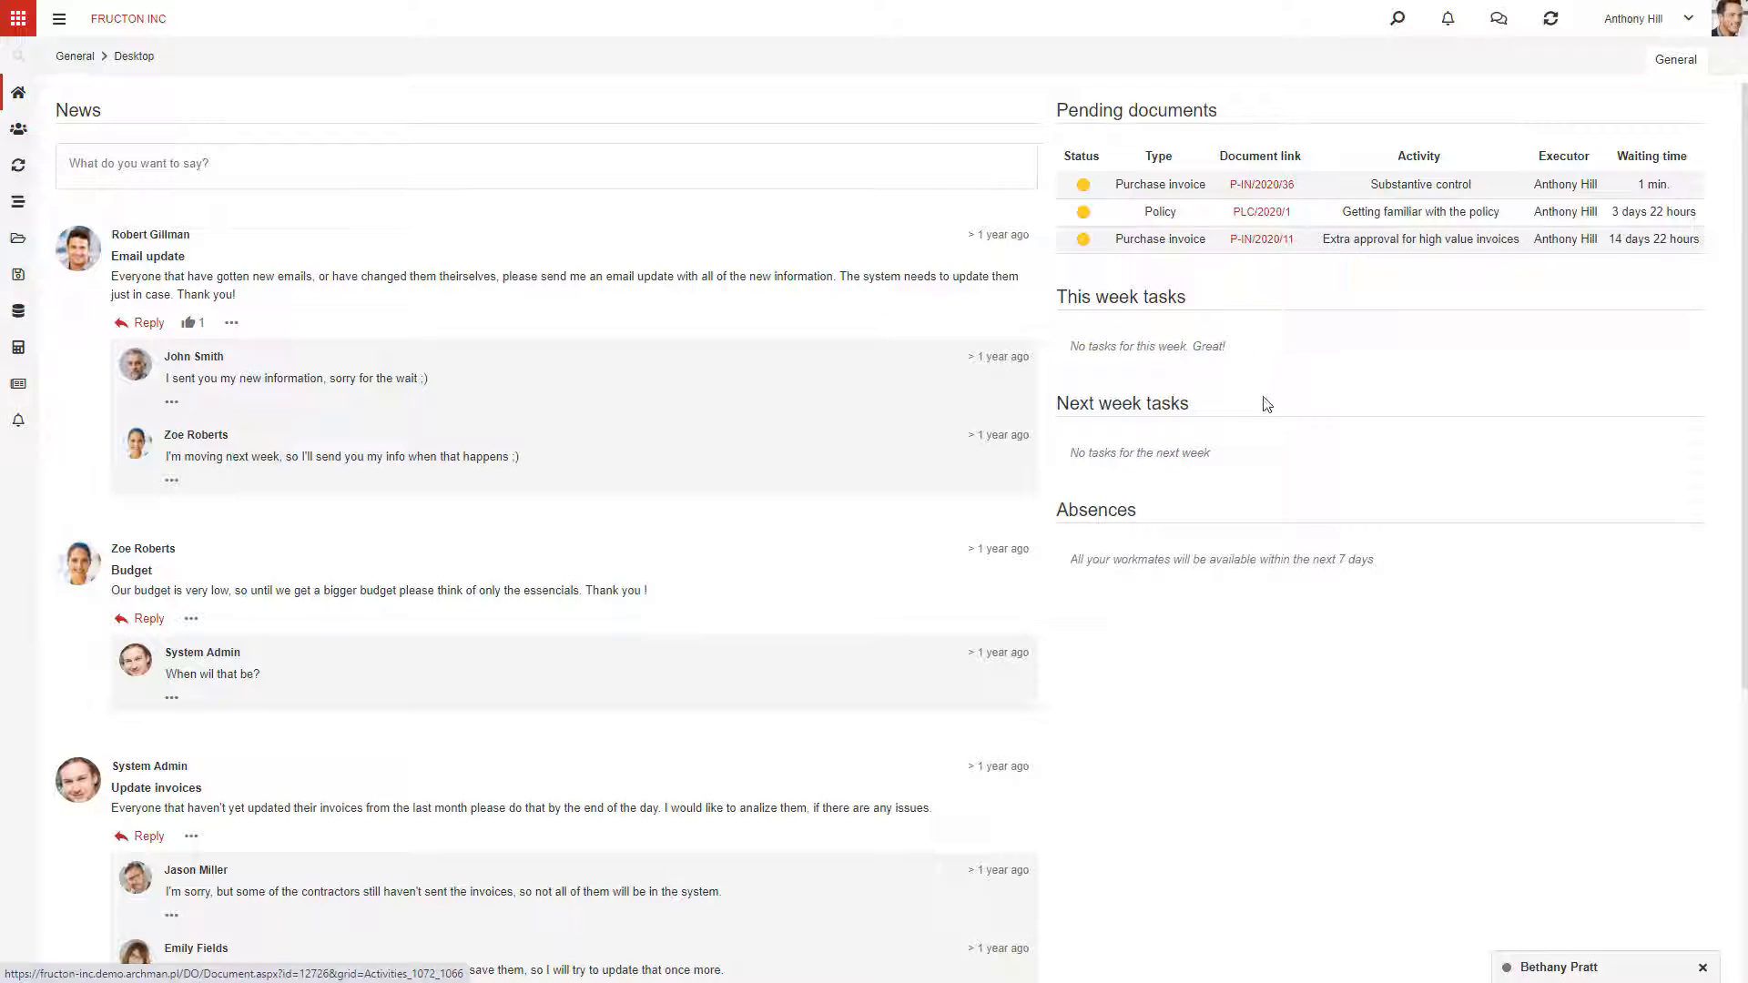
click(1262, 185)
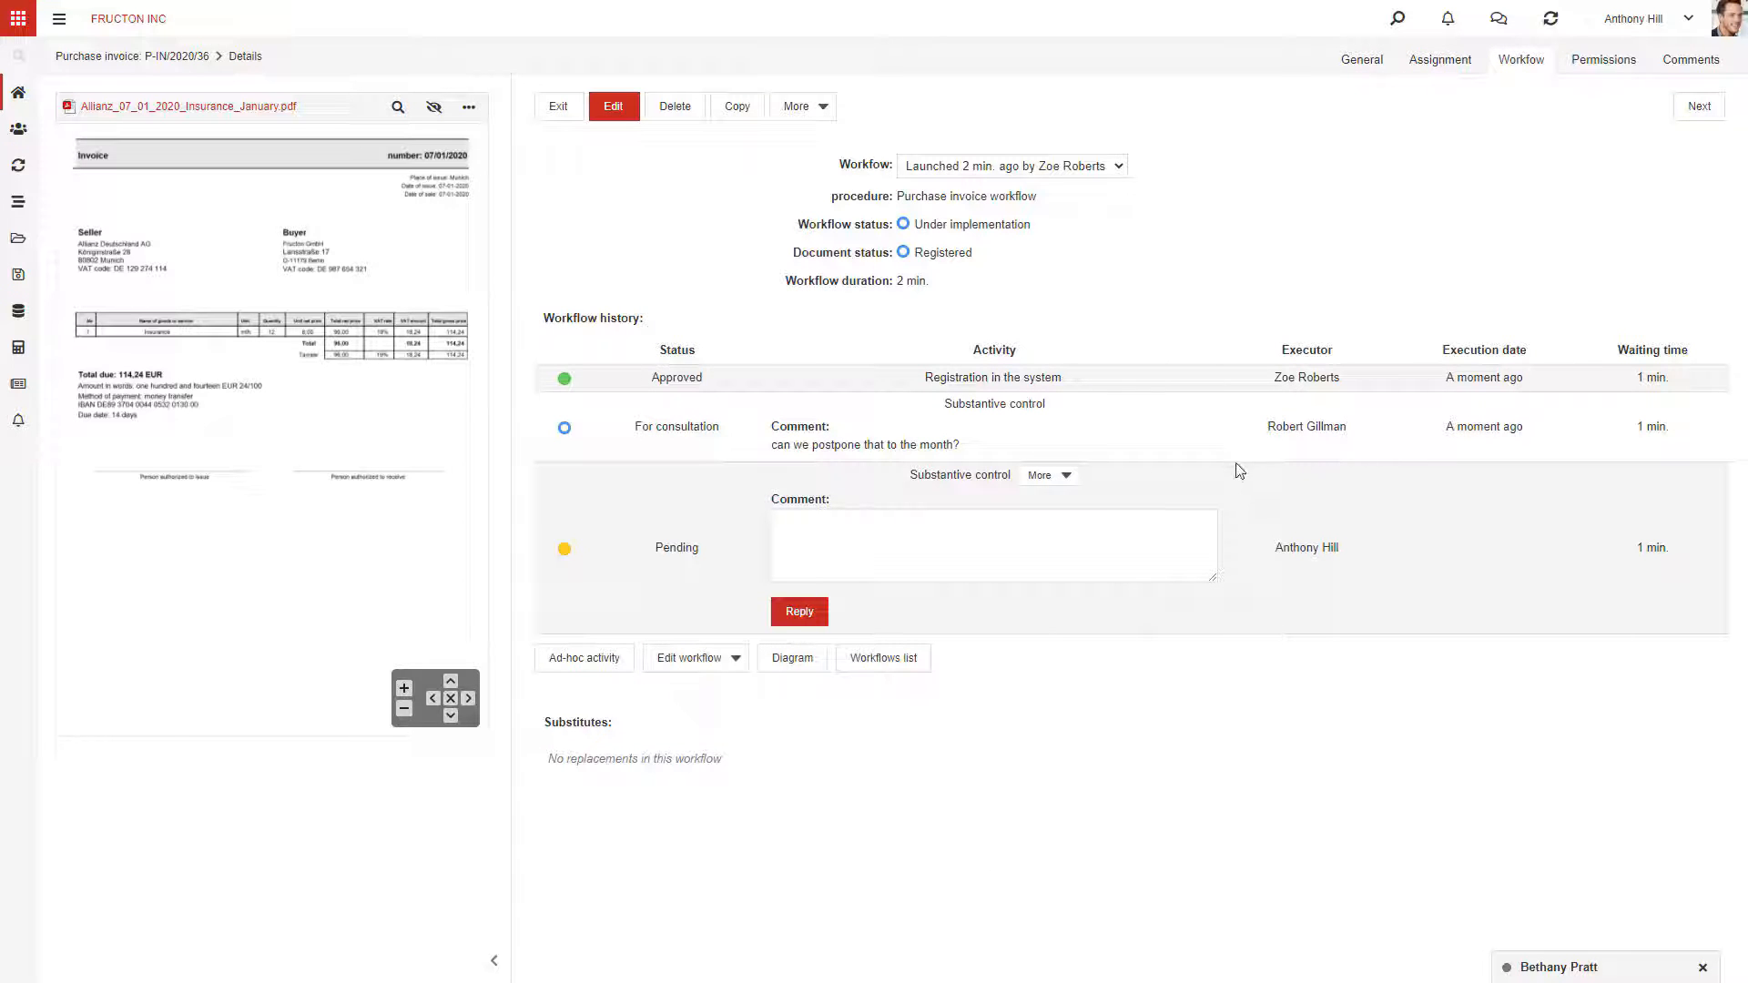
click(1088, 540)
click(1088, 541)
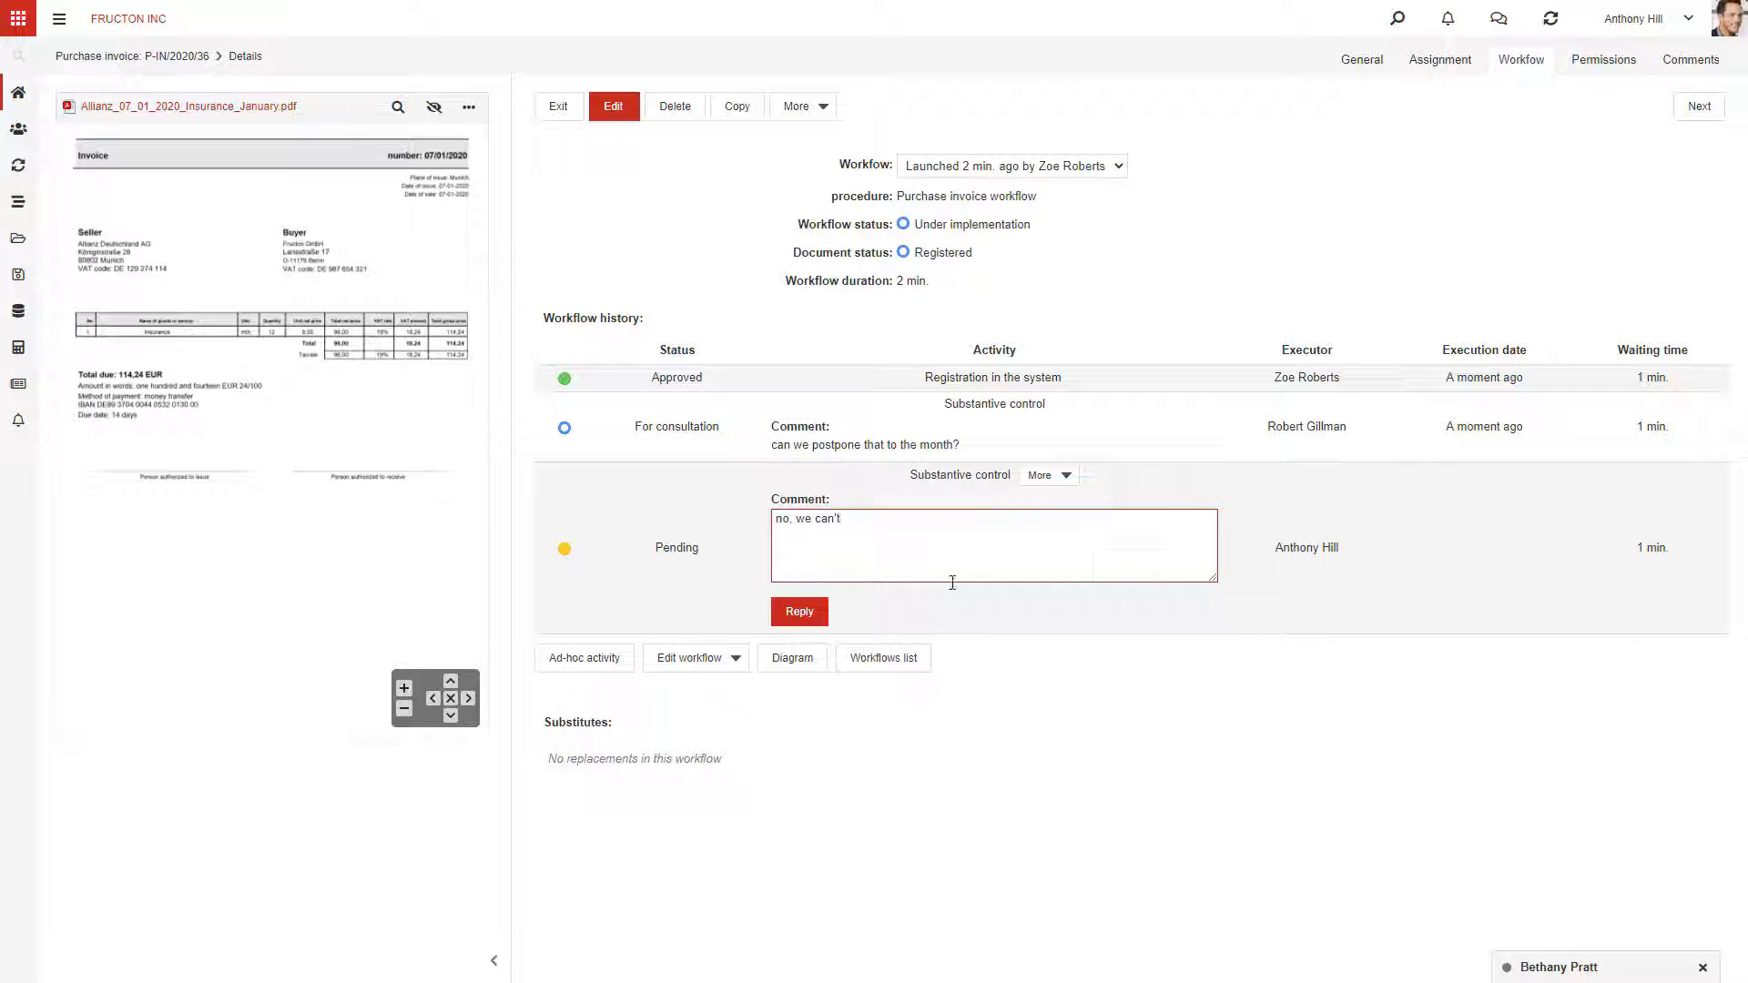
click(800, 626)
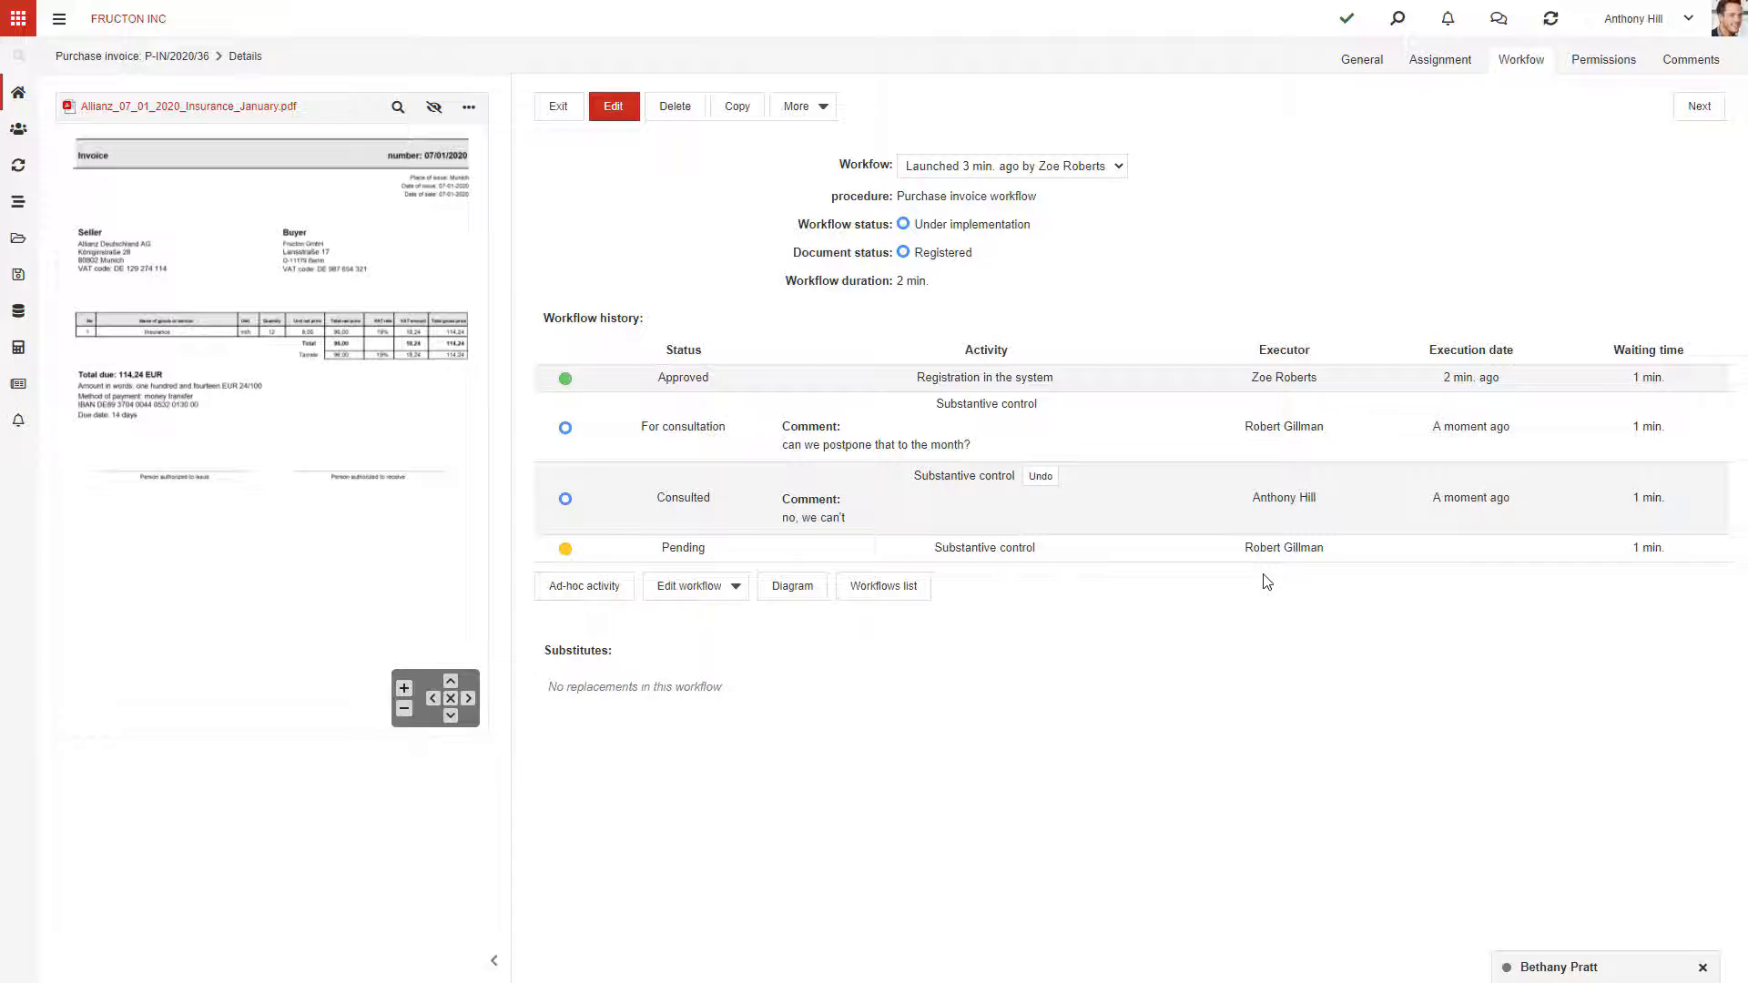
- Switch to the invoice owner's account and forward P-IN/2020/36 to the chief financial officer with the comment "then please accept or reject that invoice"
click(1625, 18)
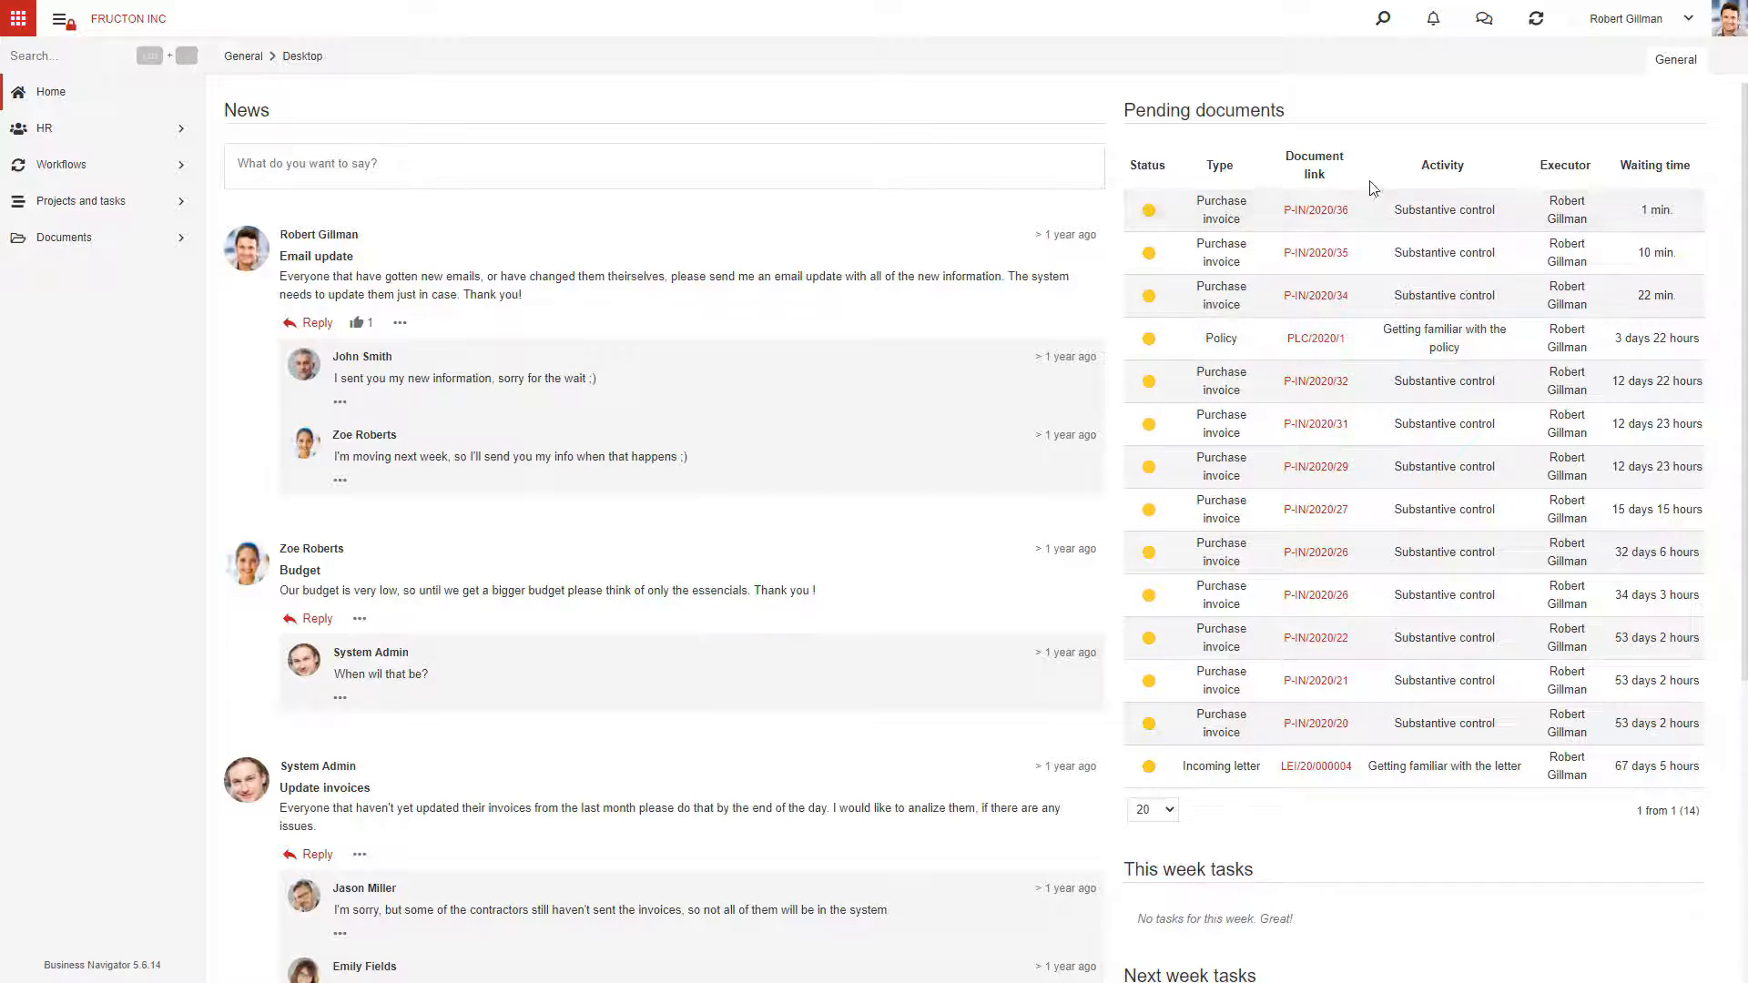
click(1319, 309)
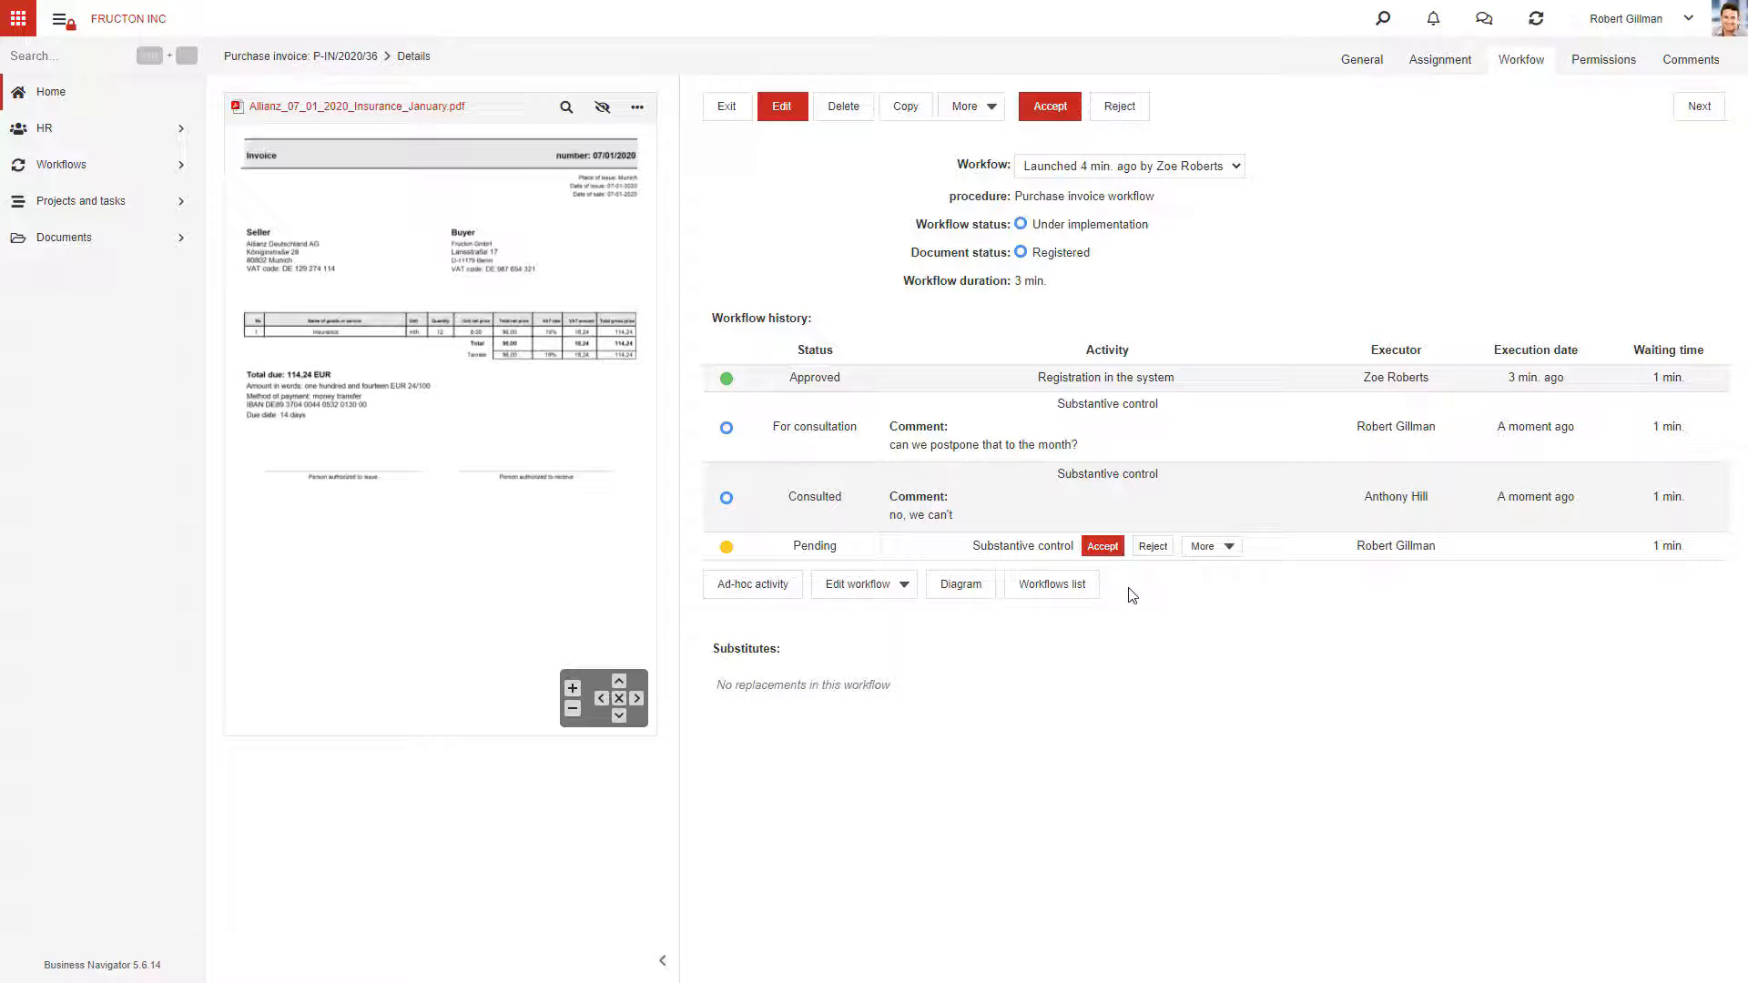
click(1203, 554)
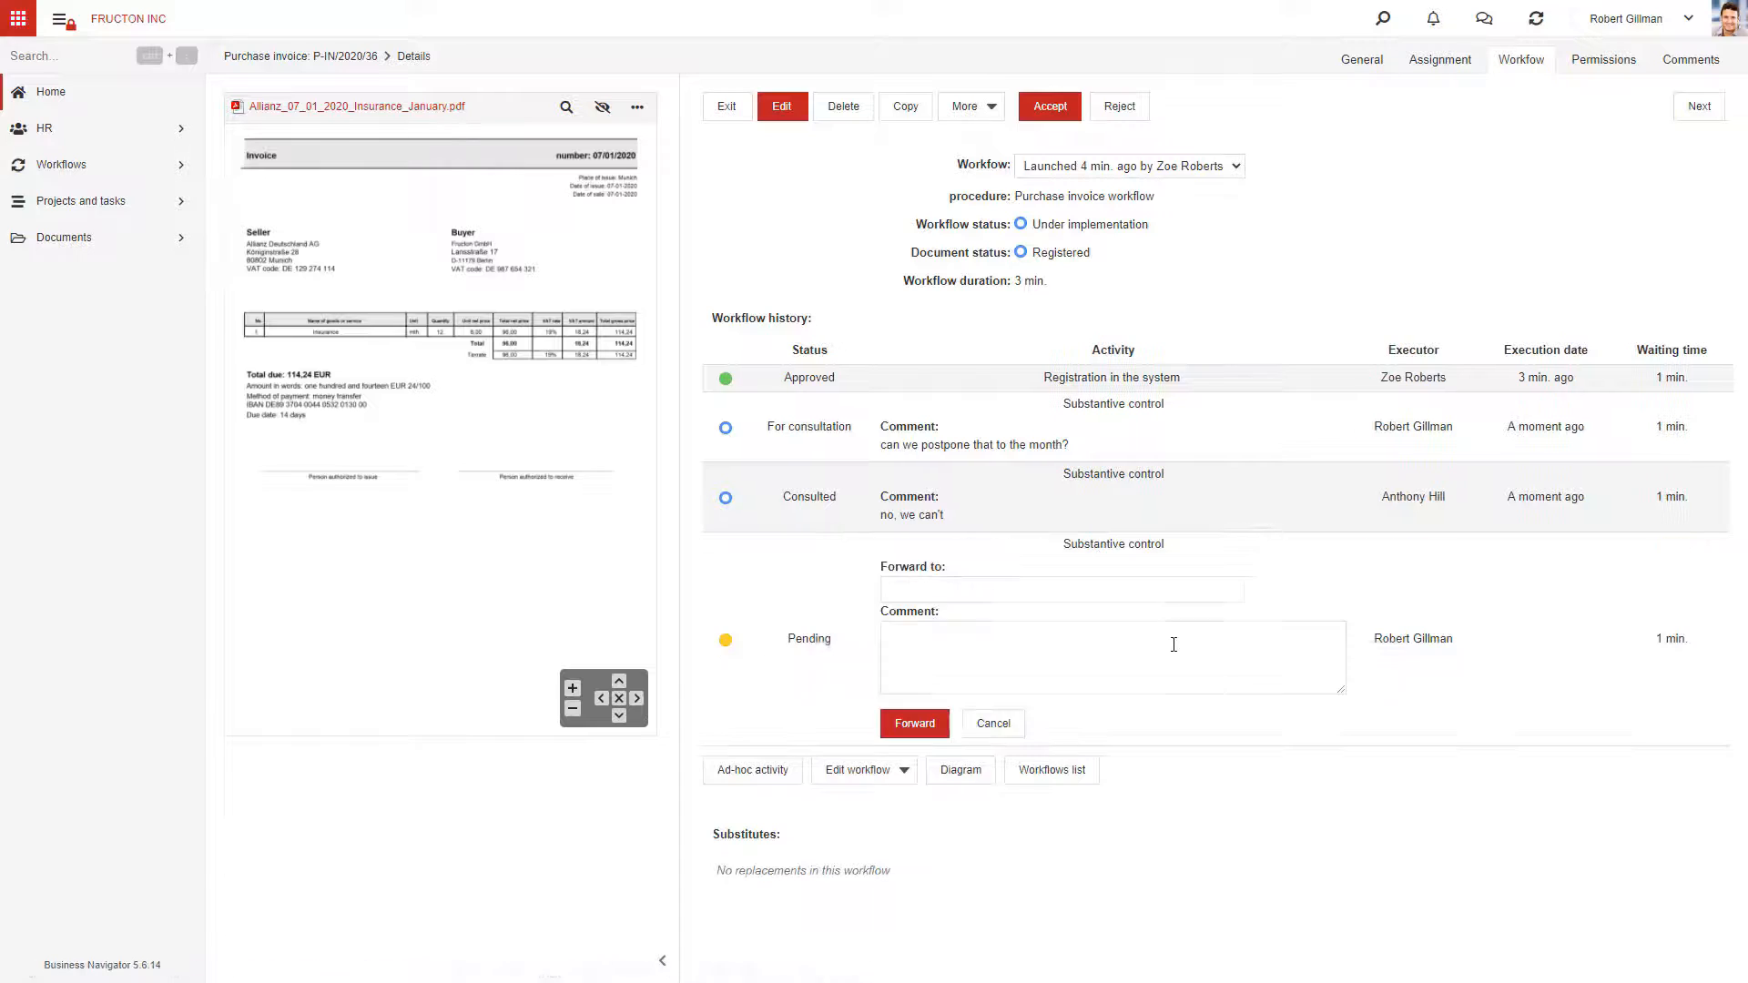
click(1044, 592)
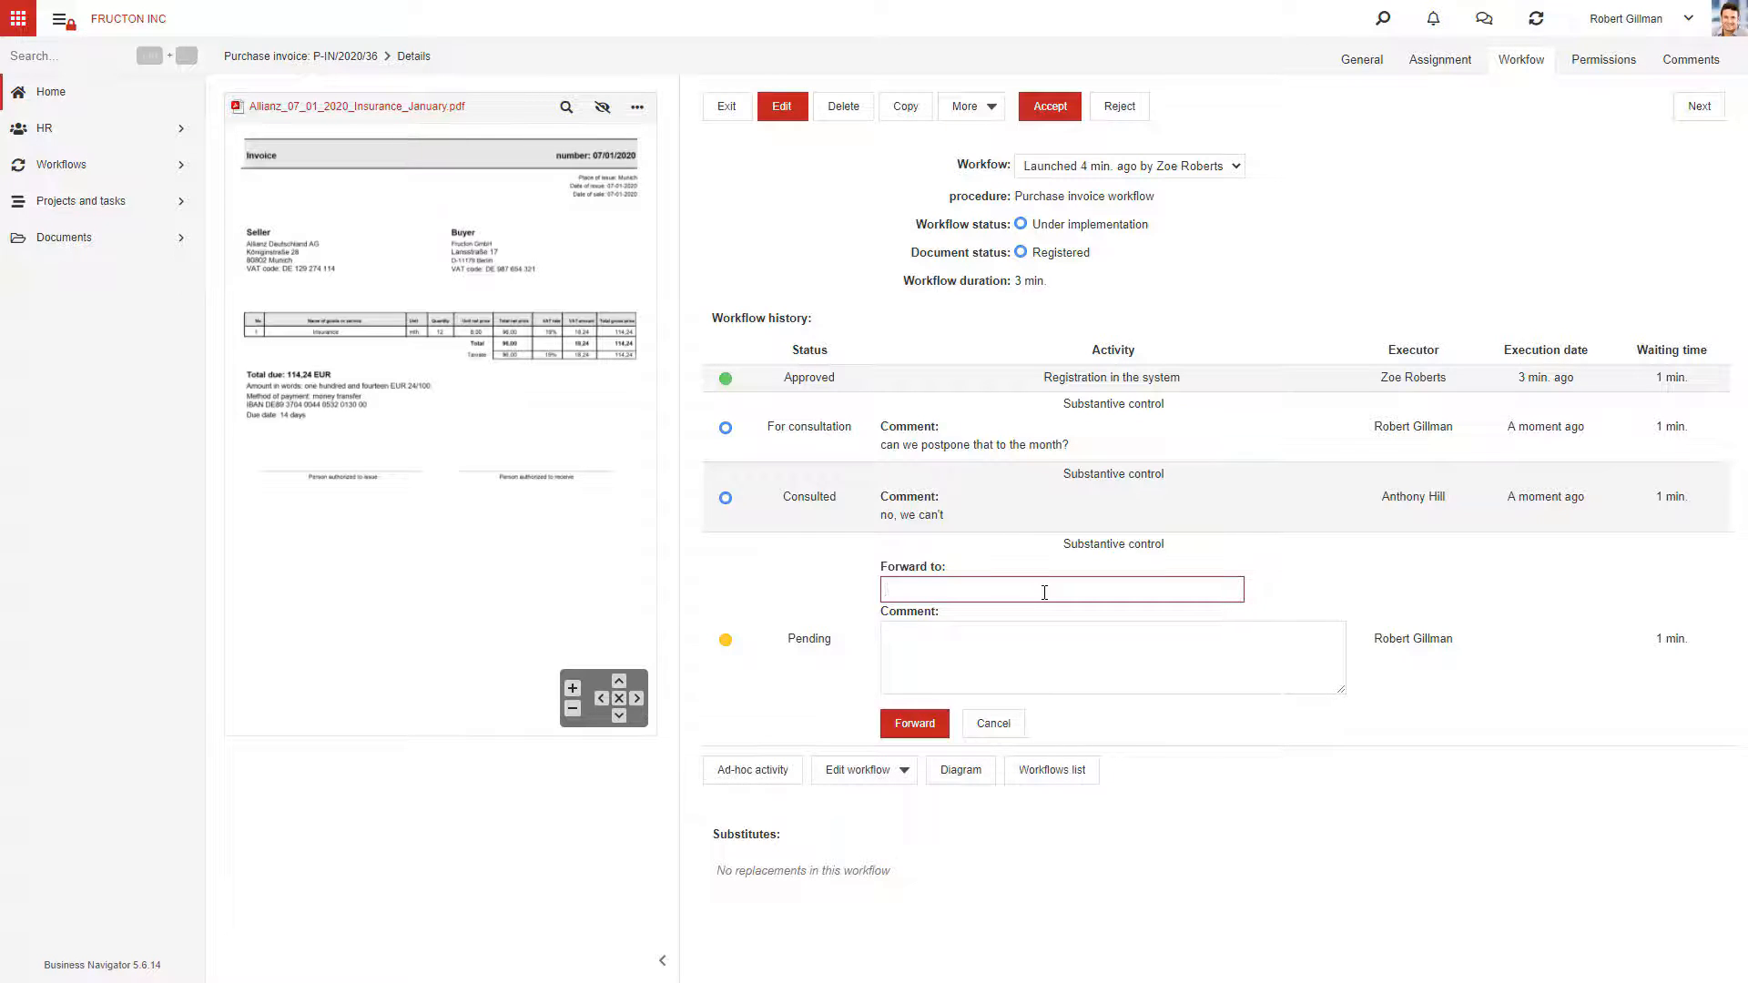
text(ant)
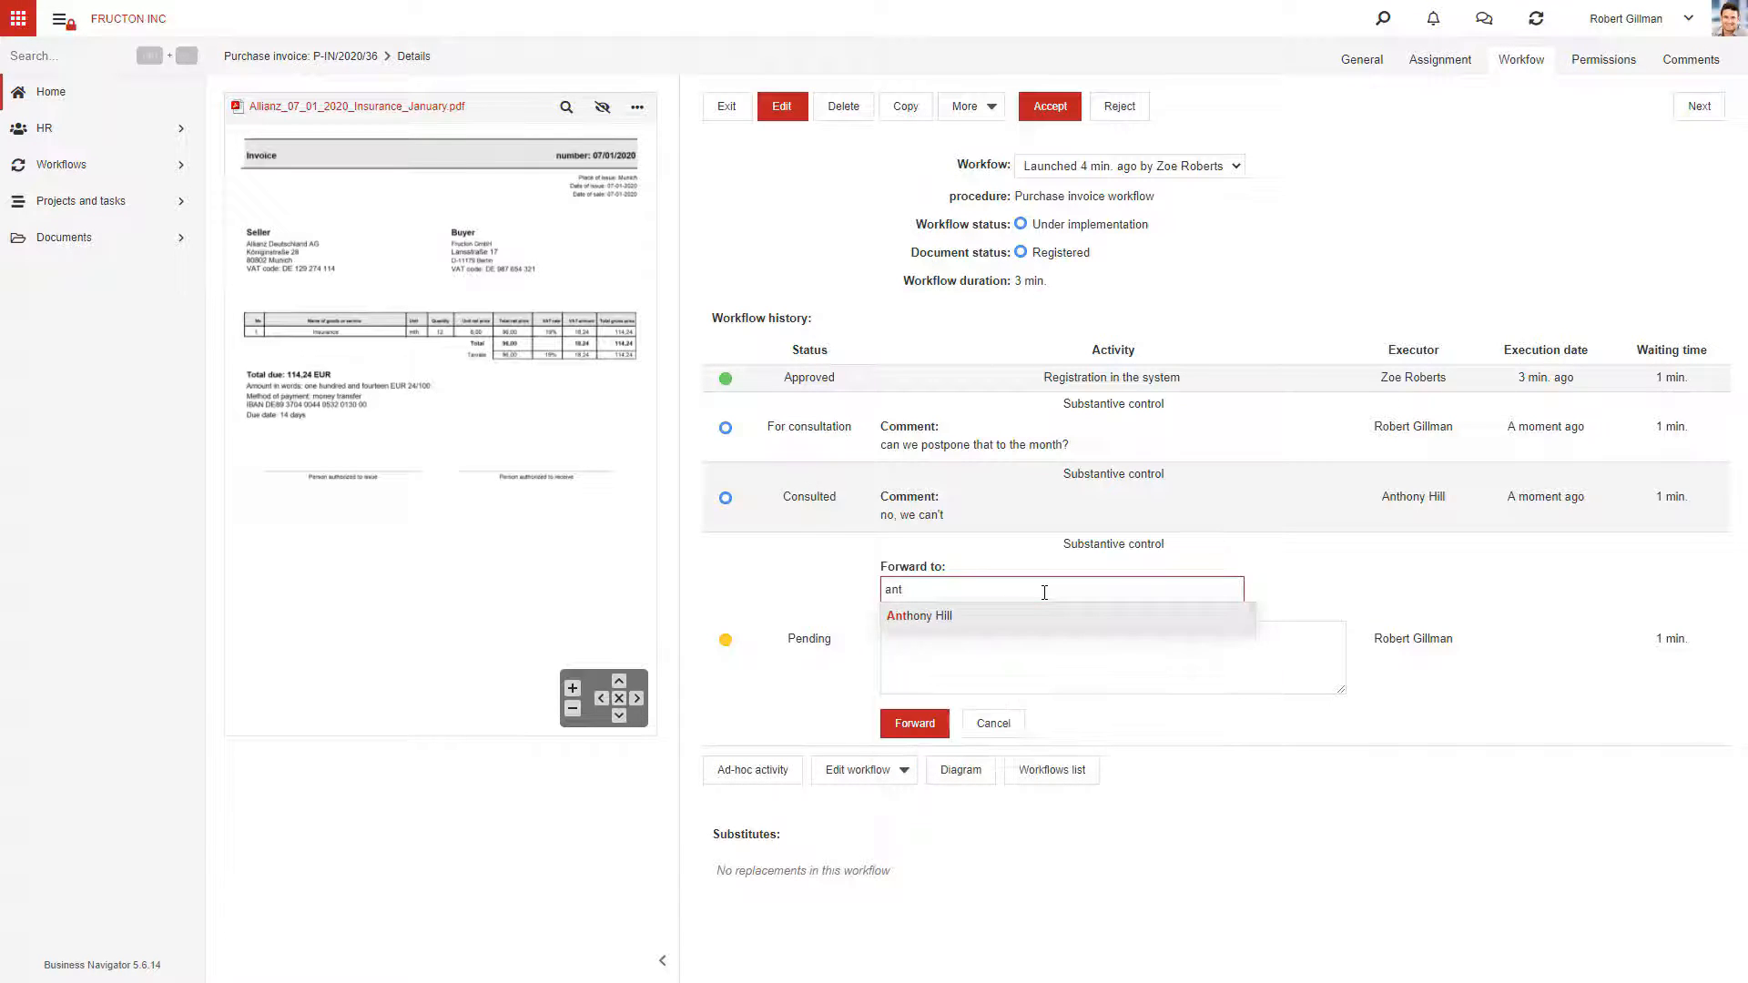
click(1052, 617)
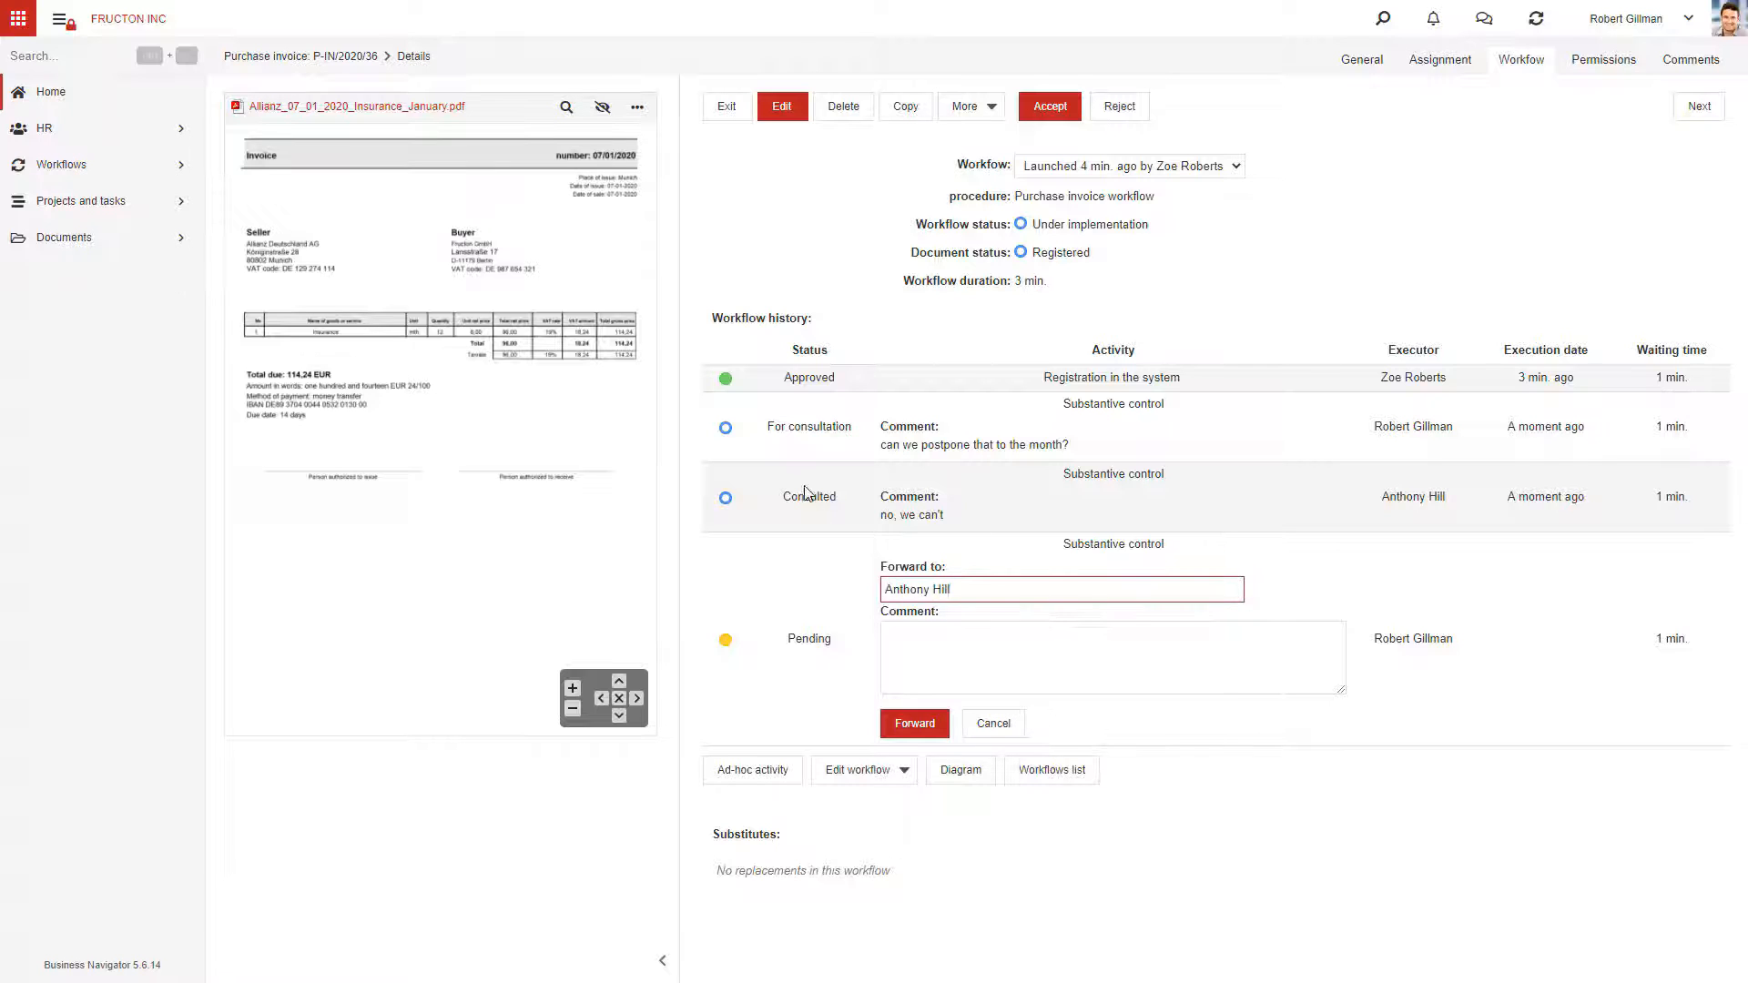
click(943, 633)
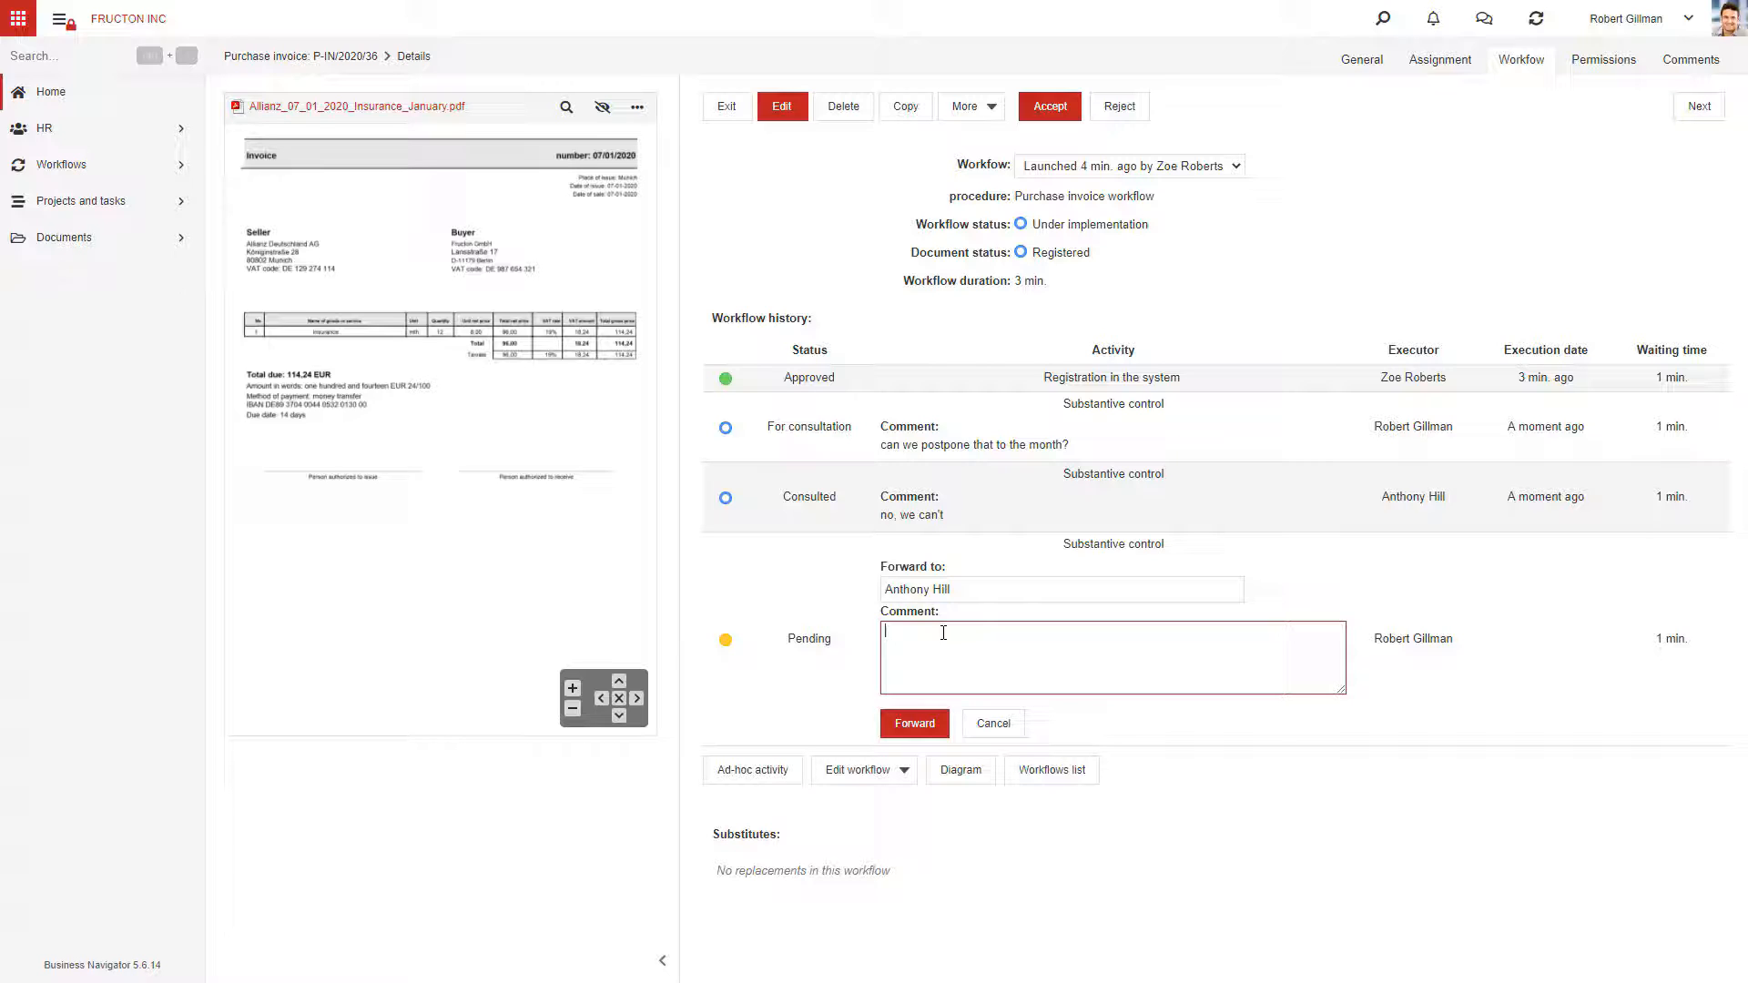
text(then please accept or rejesct)
key(BackSpace)
key(BackSpace)
text(ect that invoice)
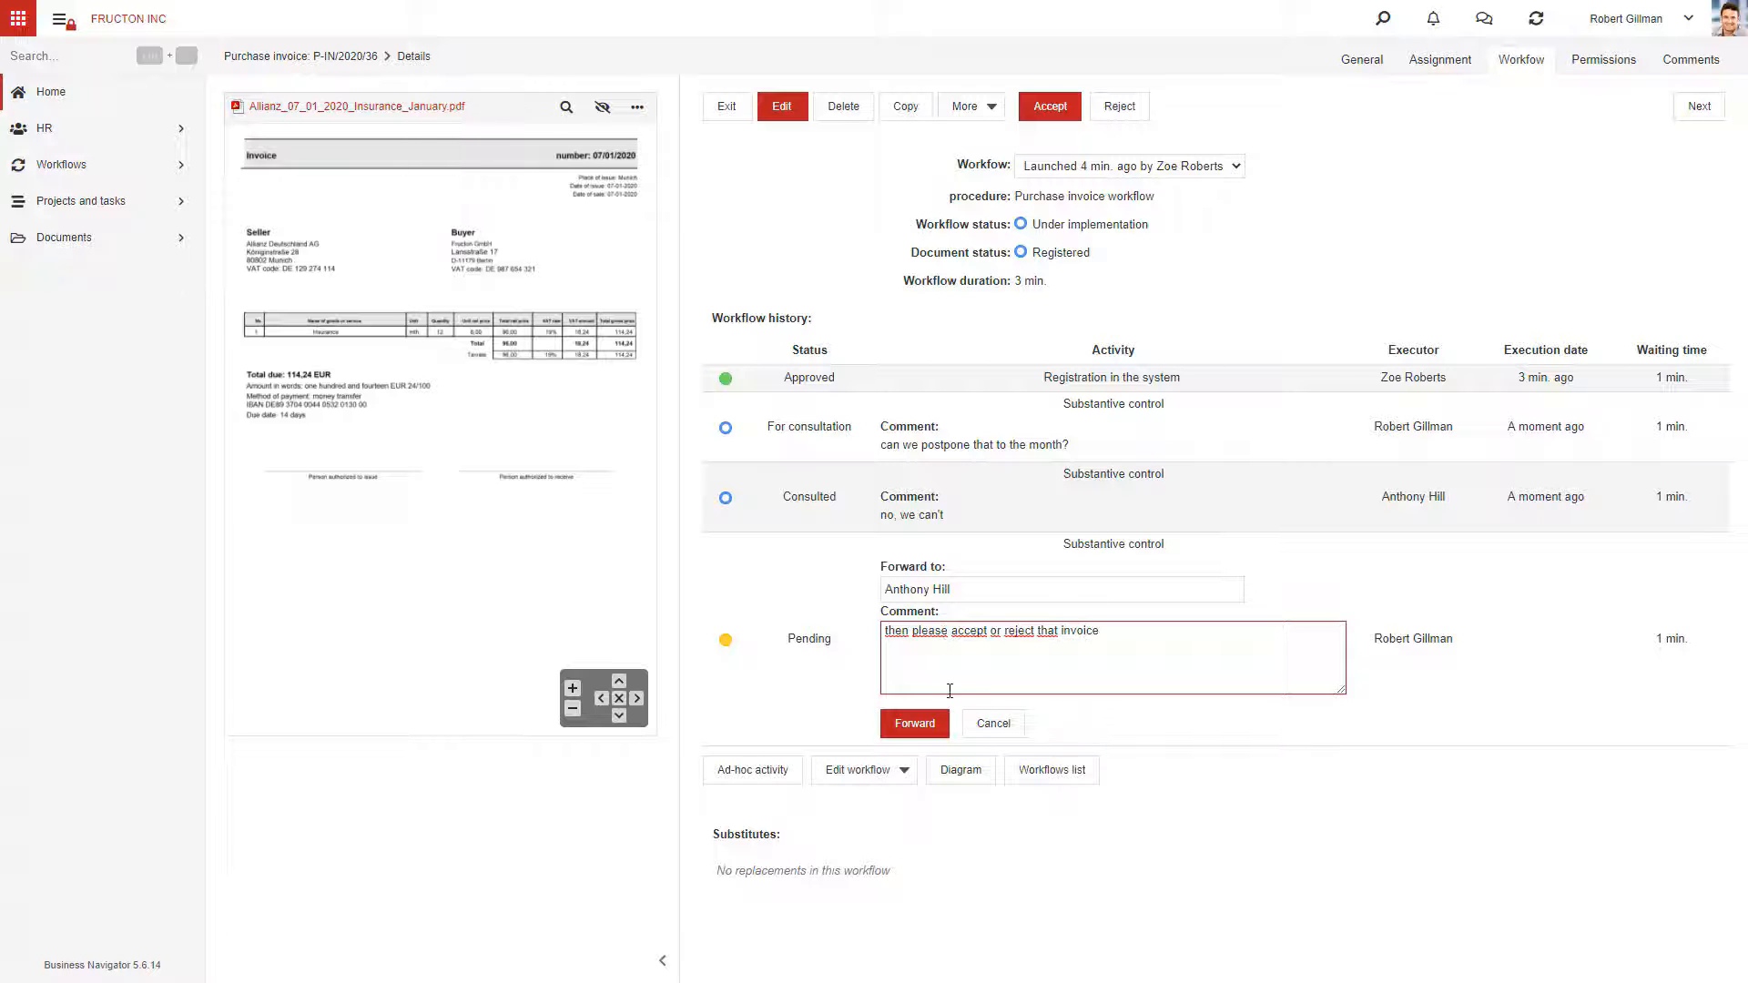
click(919, 726)
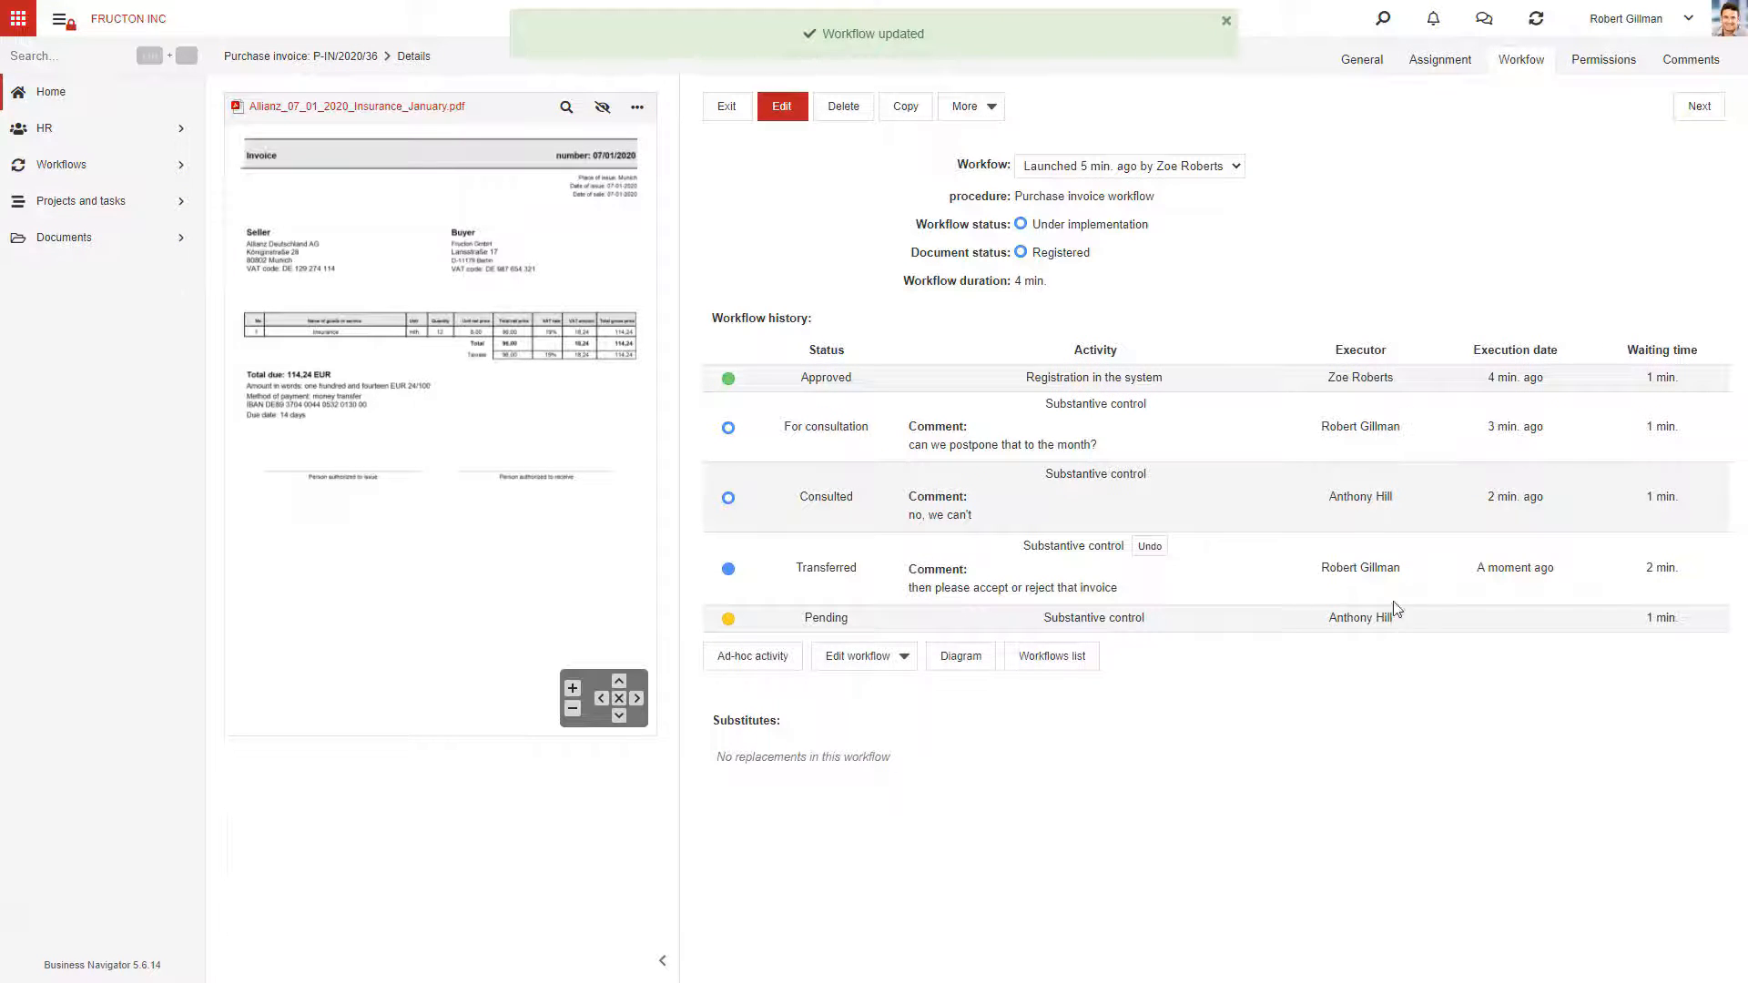
- Switch to the chief financial officer's account and accept the substantive control of invoice P-IN/2020/36
click(1626, 27)
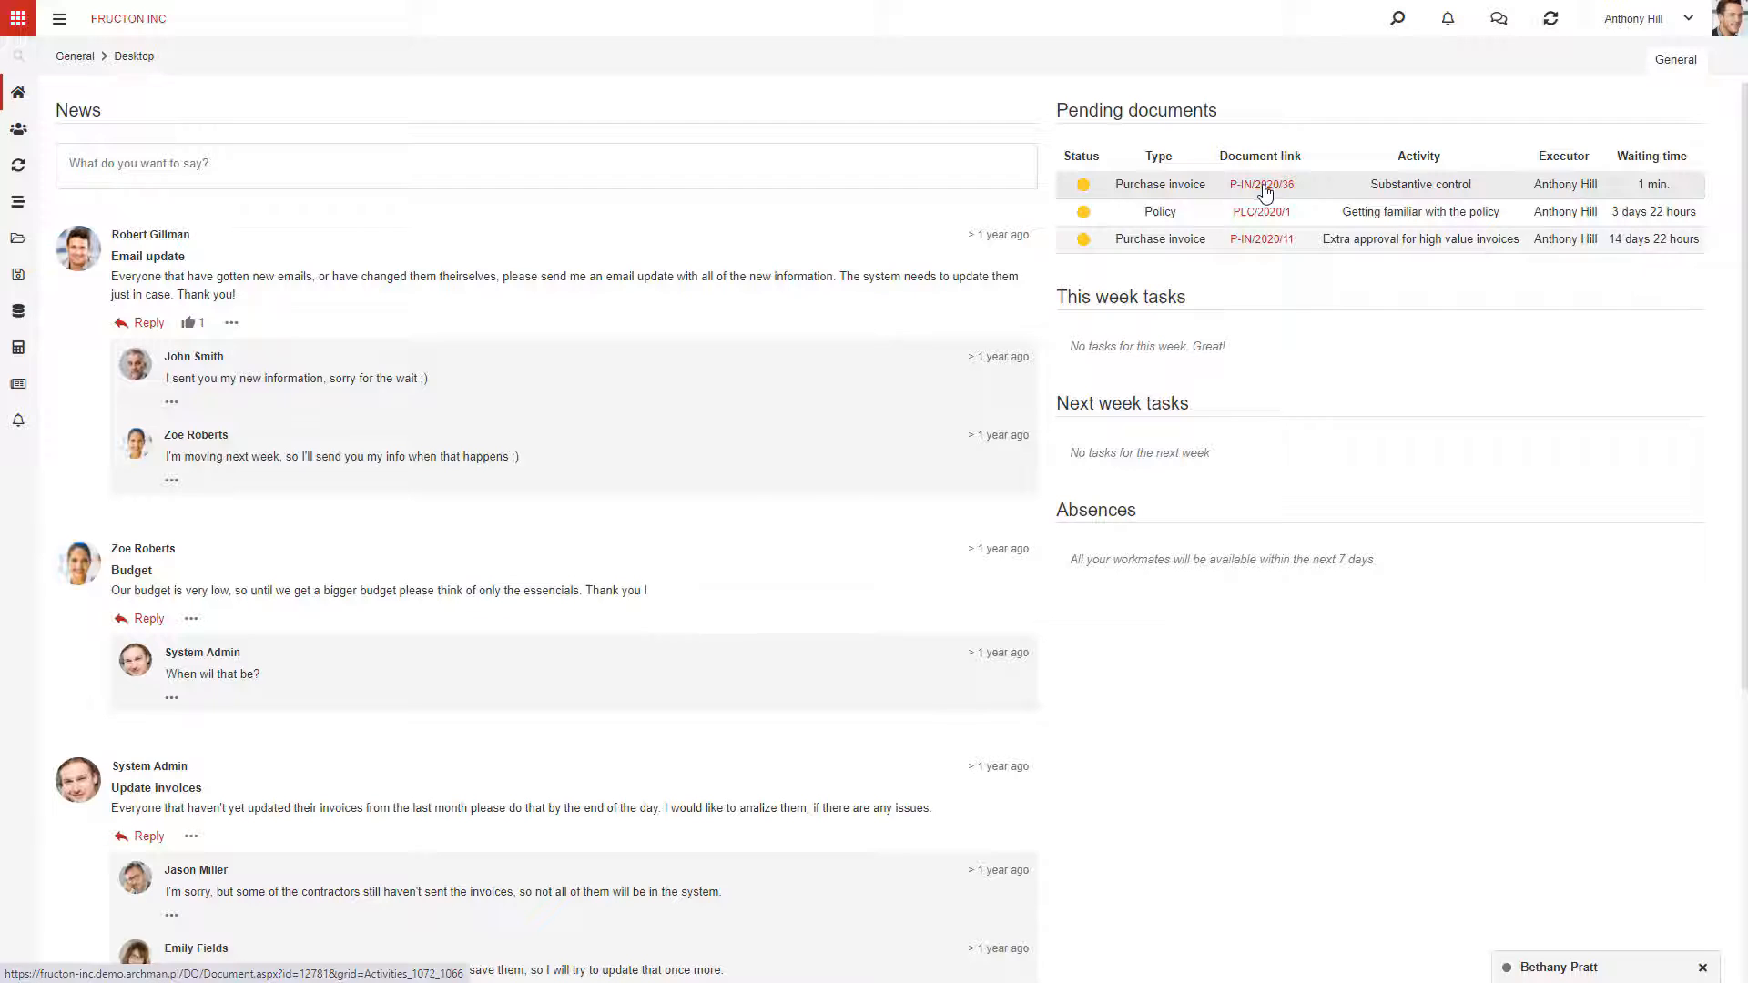
click(1262, 184)
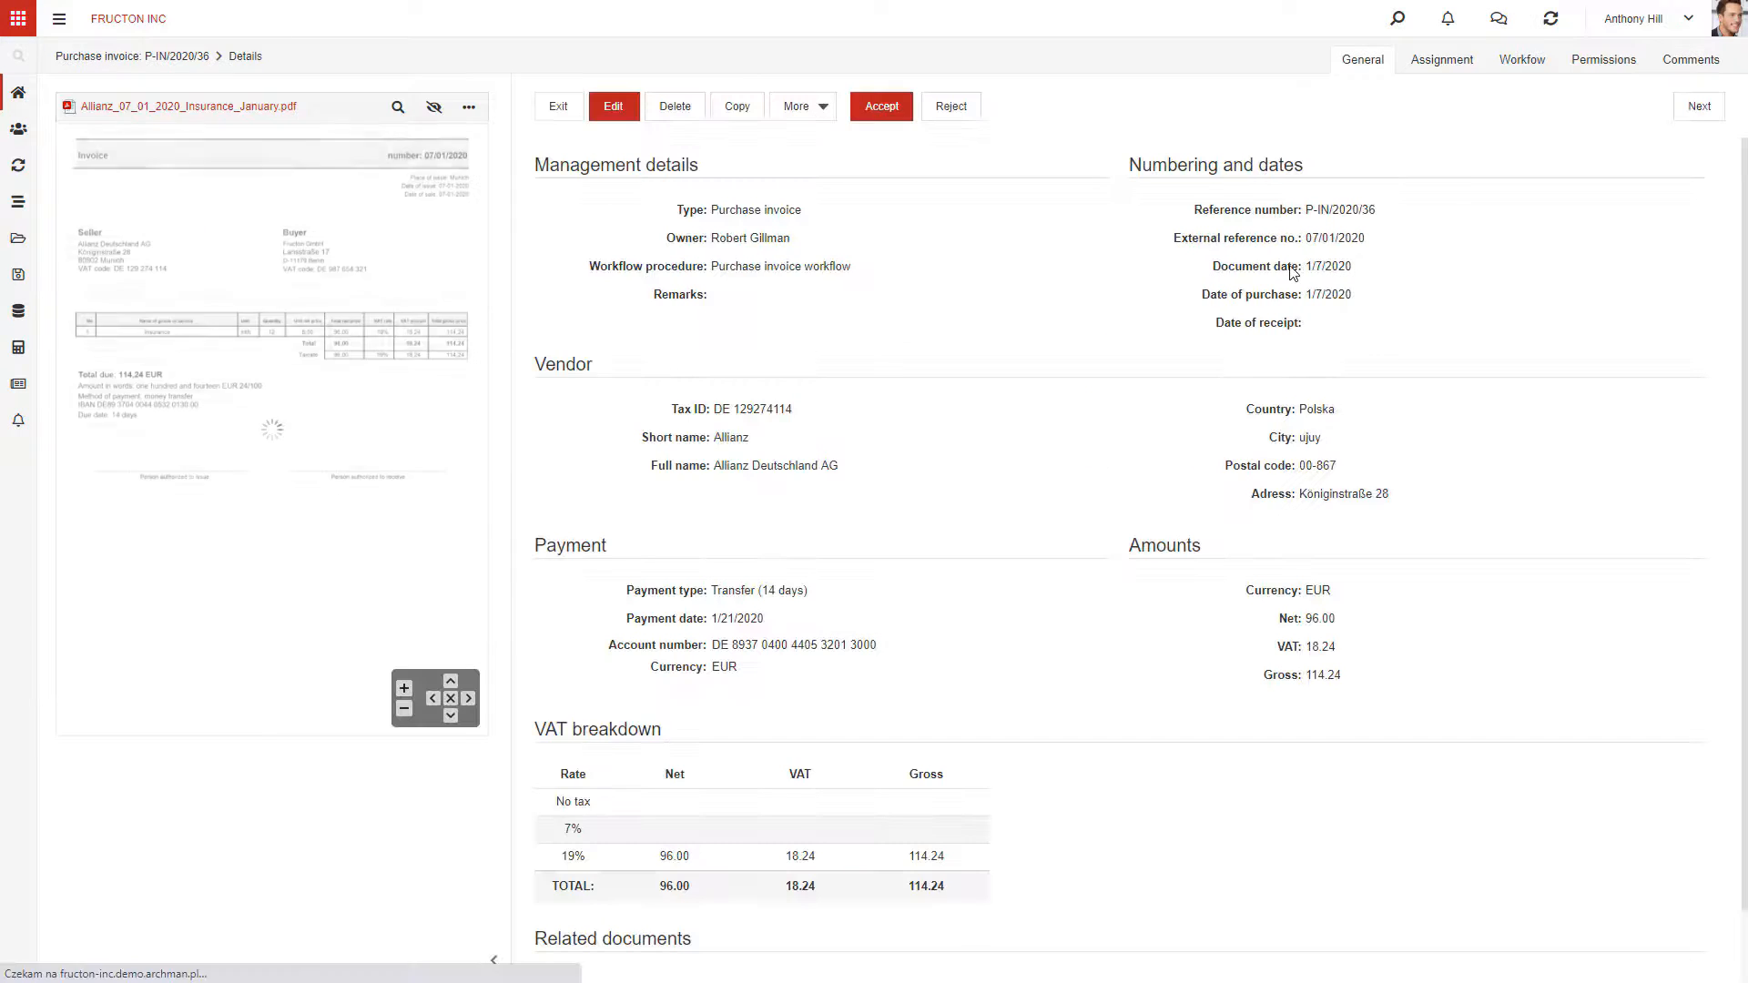
click(1518, 71)
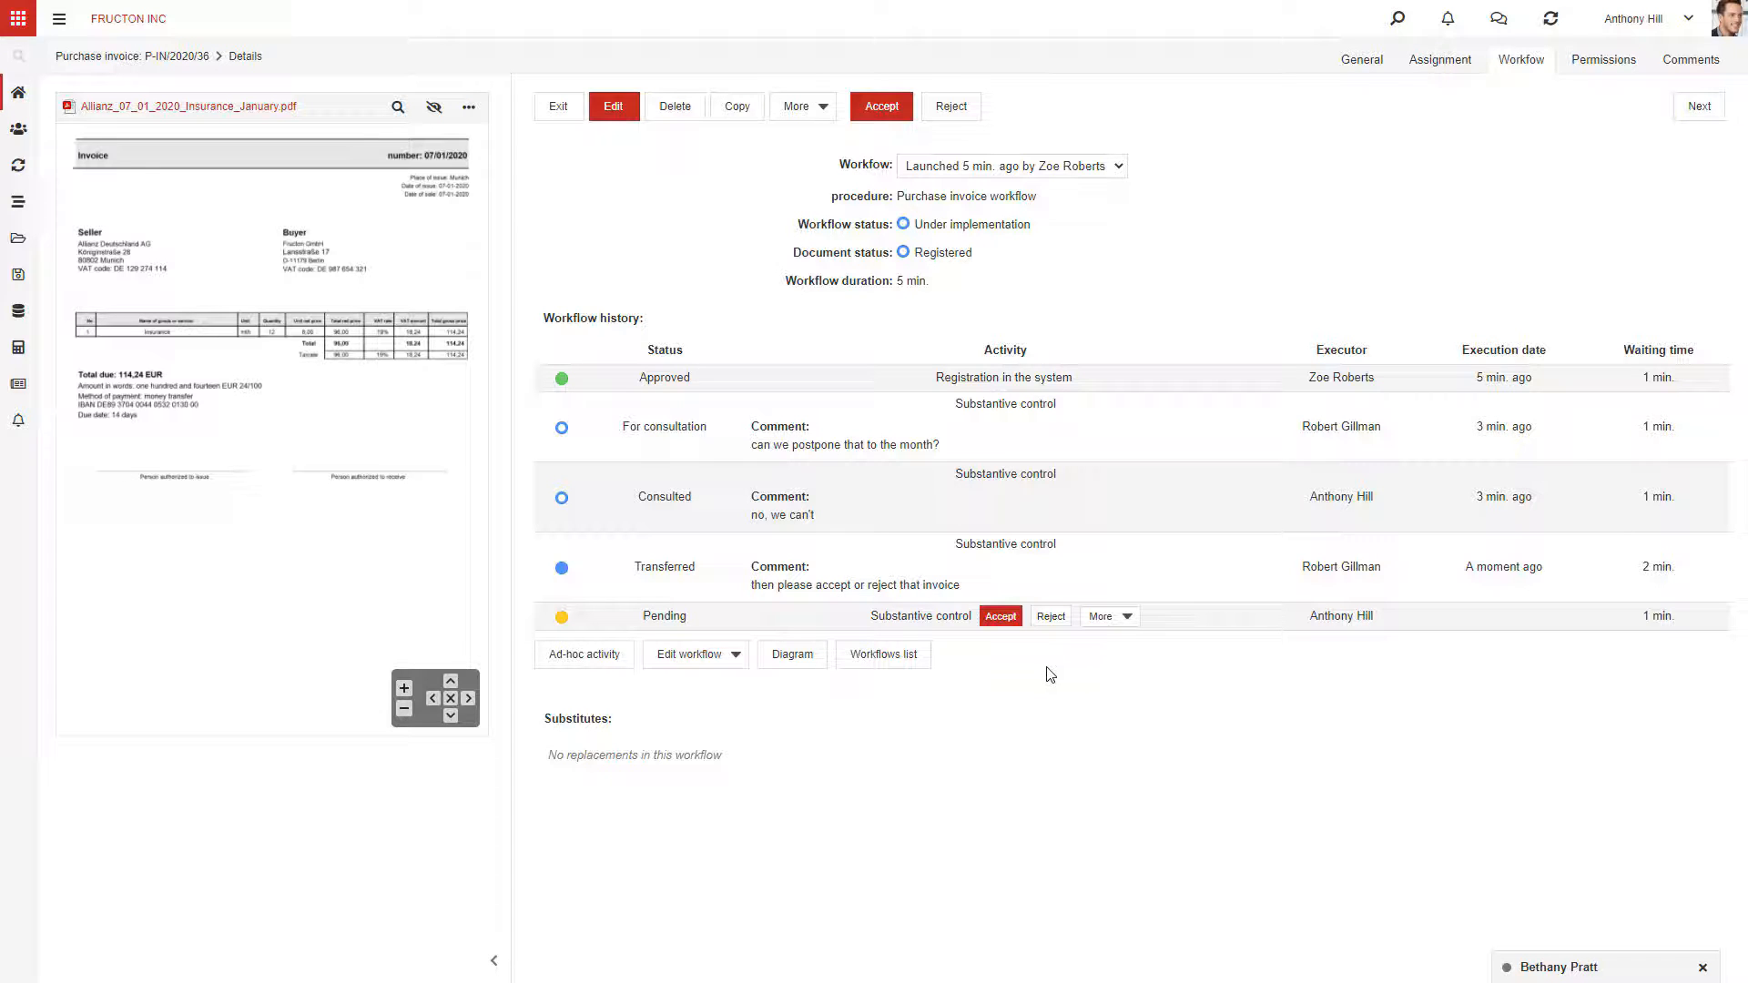
click(1000, 617)
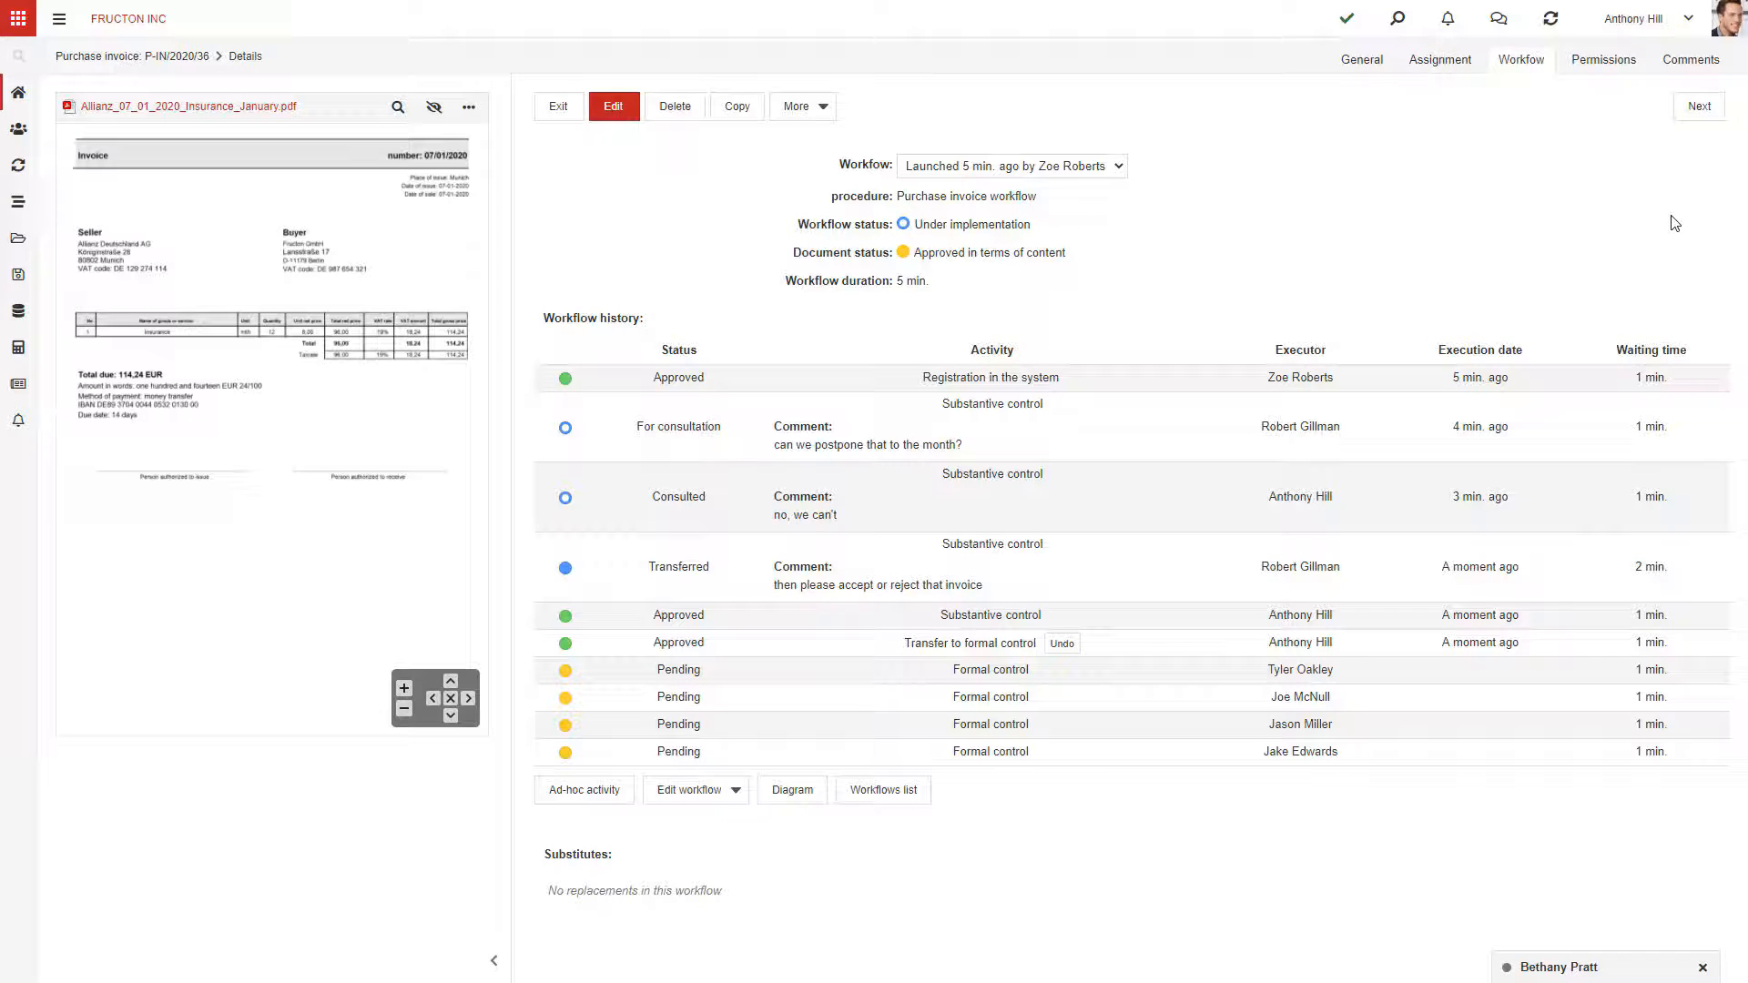
- Add a comment to the invoice tagging the manager of the Controlling Department with the text "I did accept that invoice"
click(1684, 71)
click(1022, 241)
text(@)
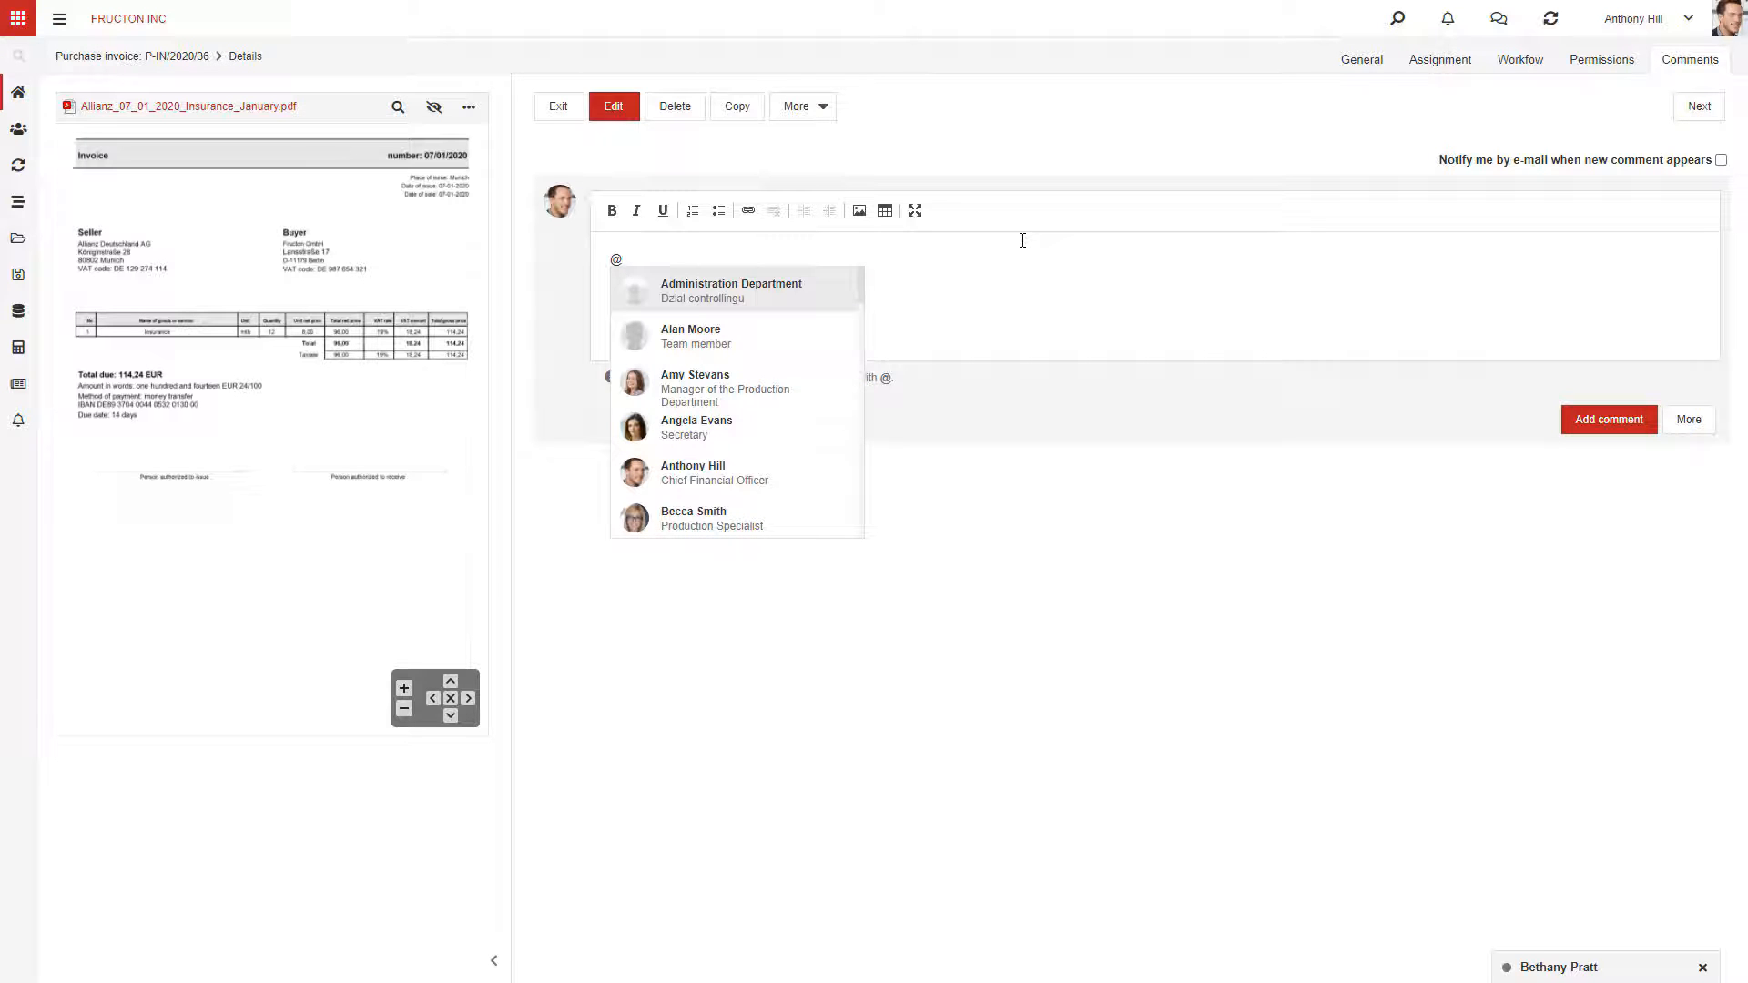
text(zo)
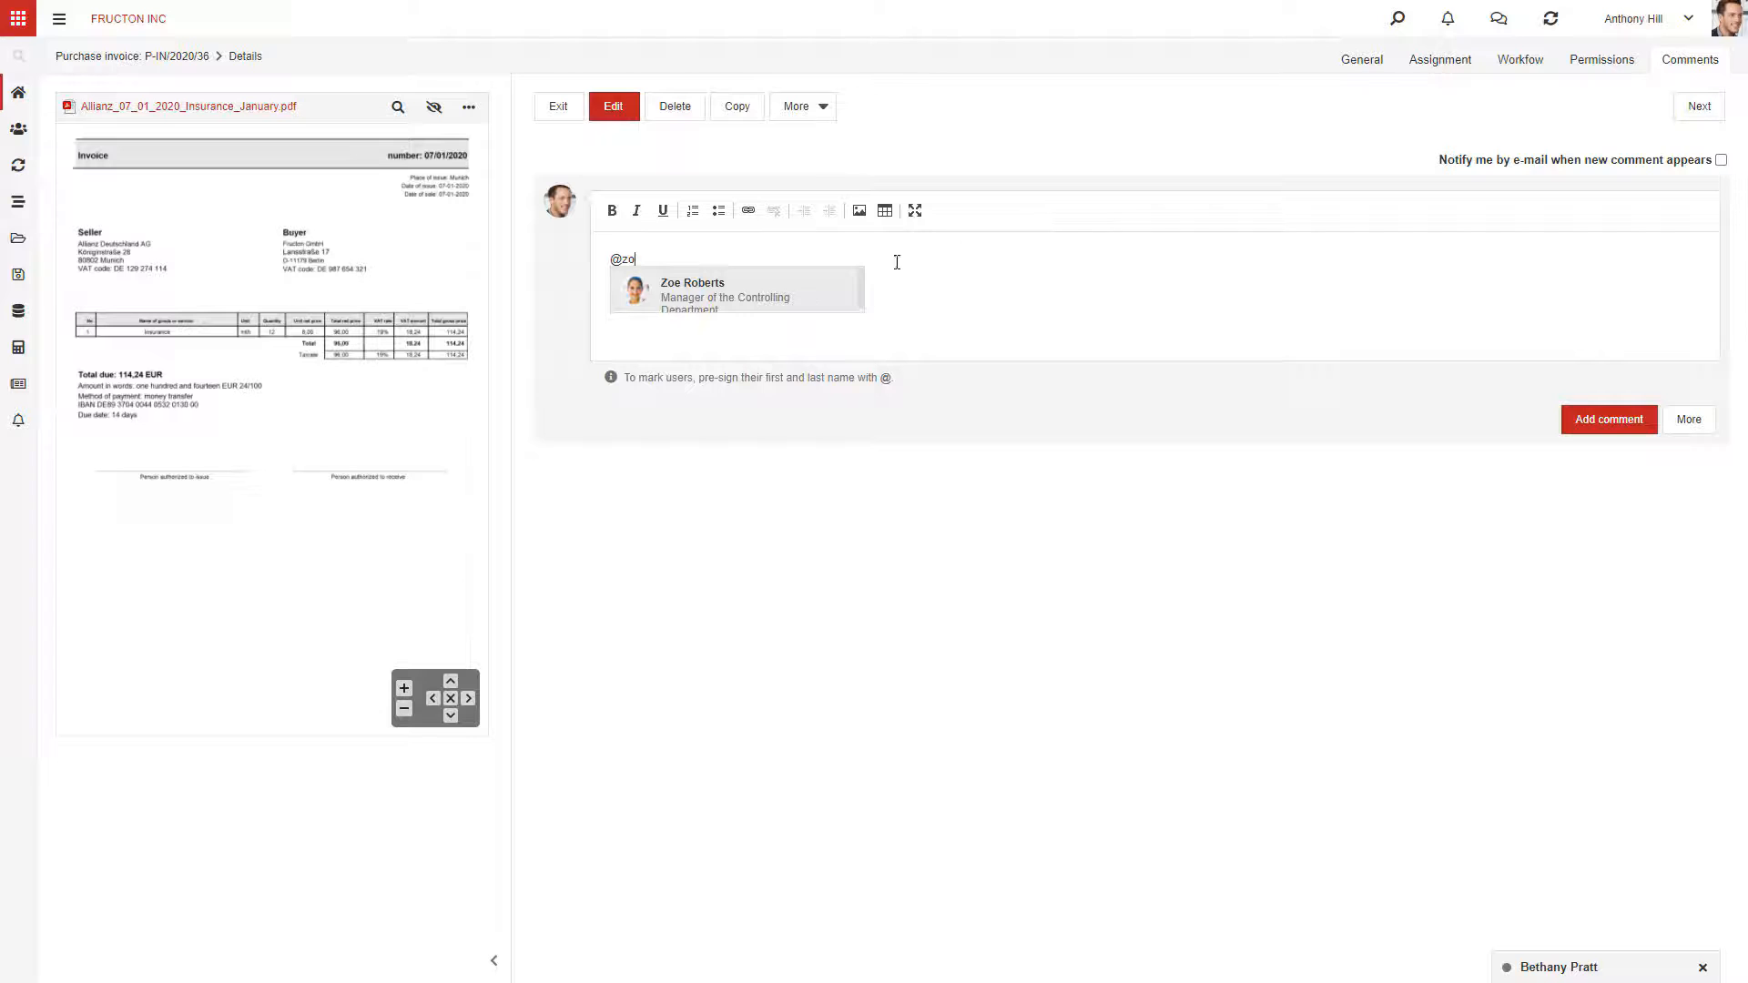
click(798, 291)
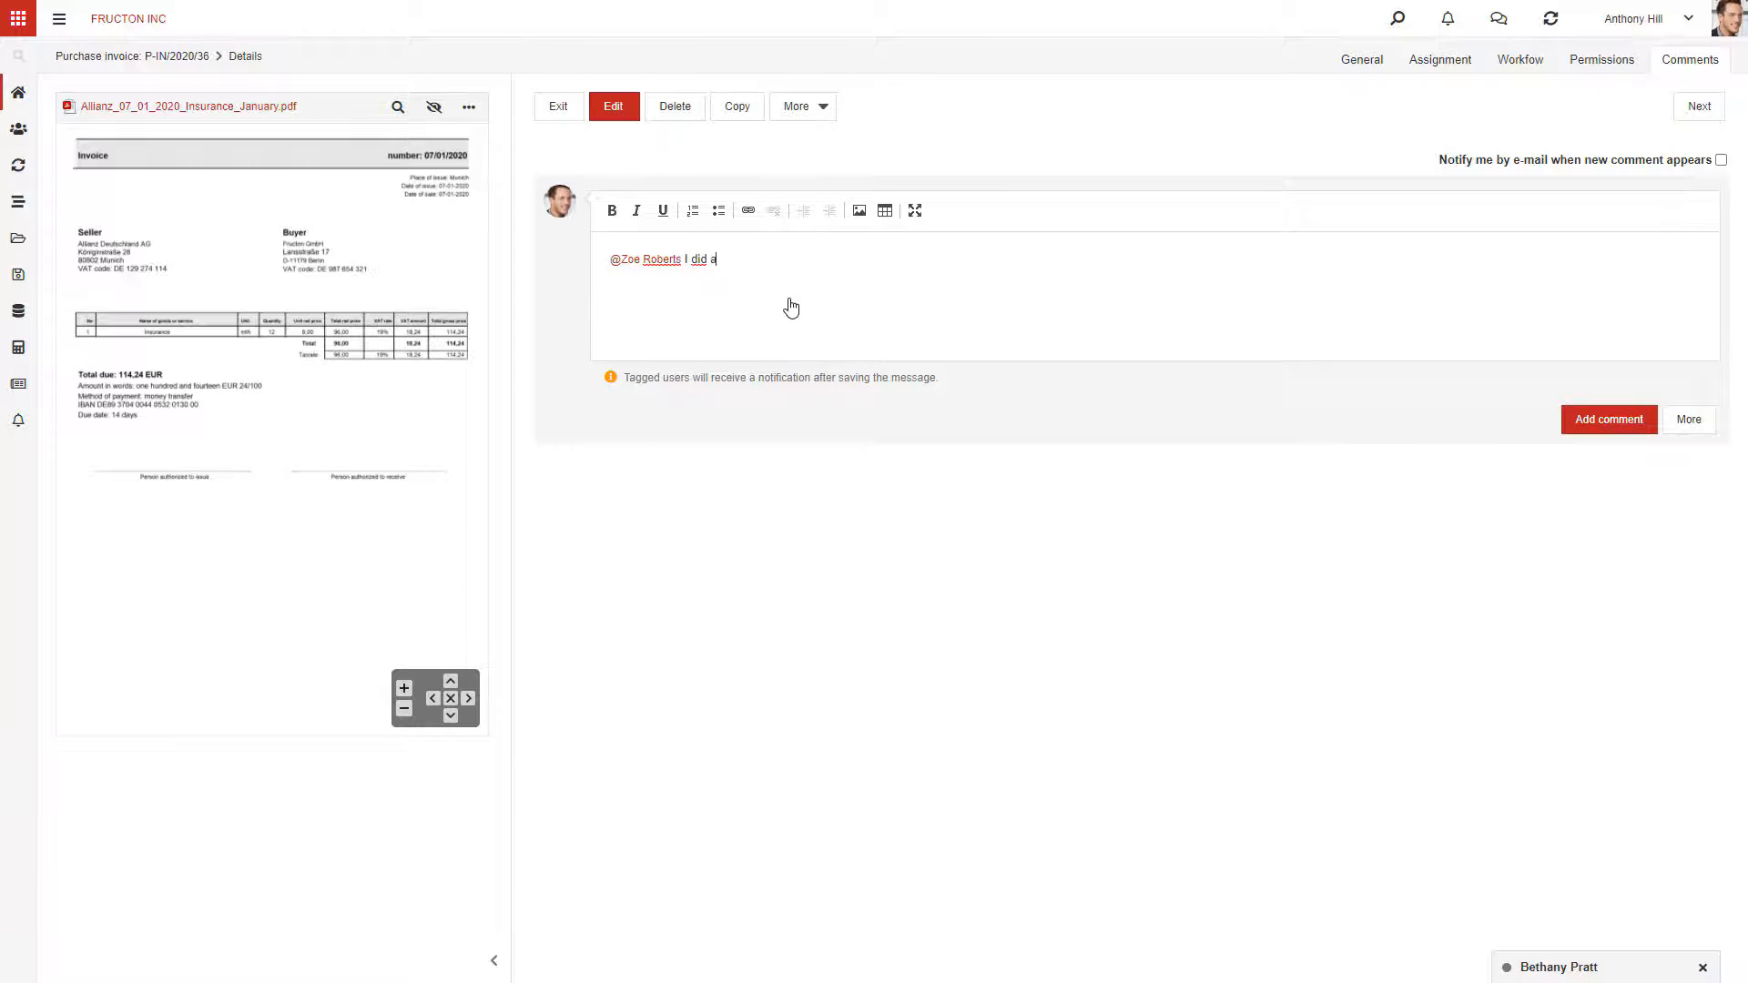
text(I did accept that)
click(1609, 419)
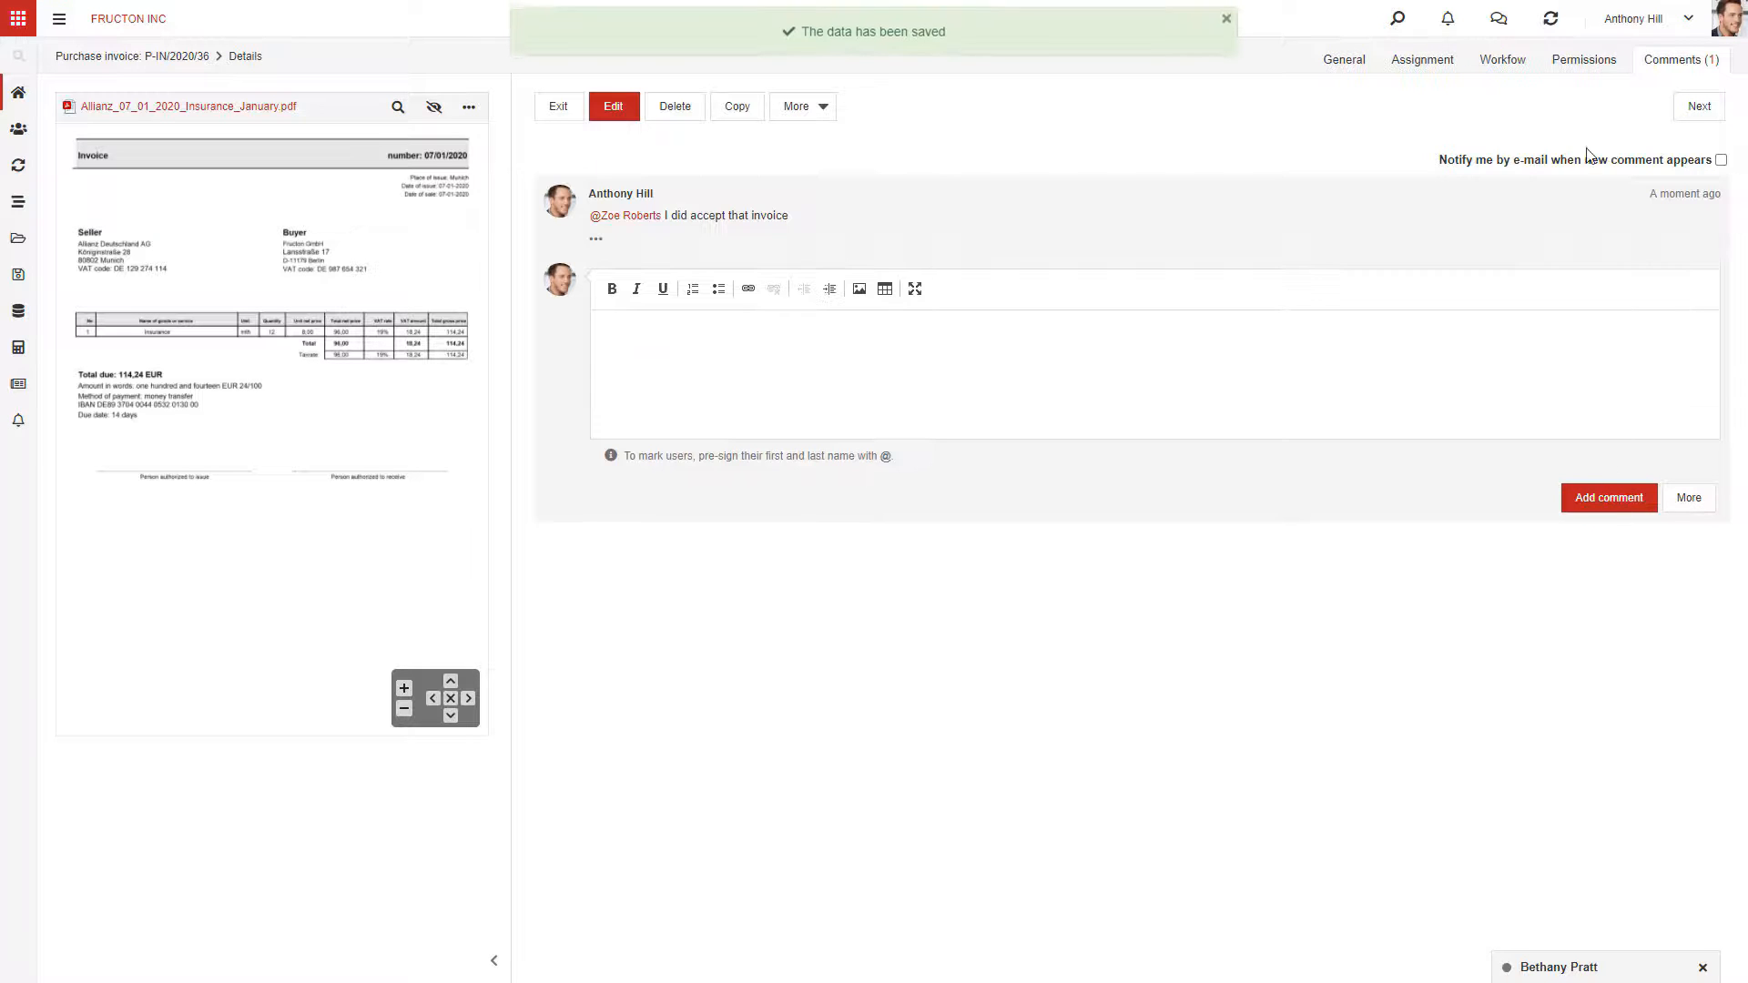
- Switch to the tagged manager's account and view the notifications for the new comment mention
click(1636, 20)
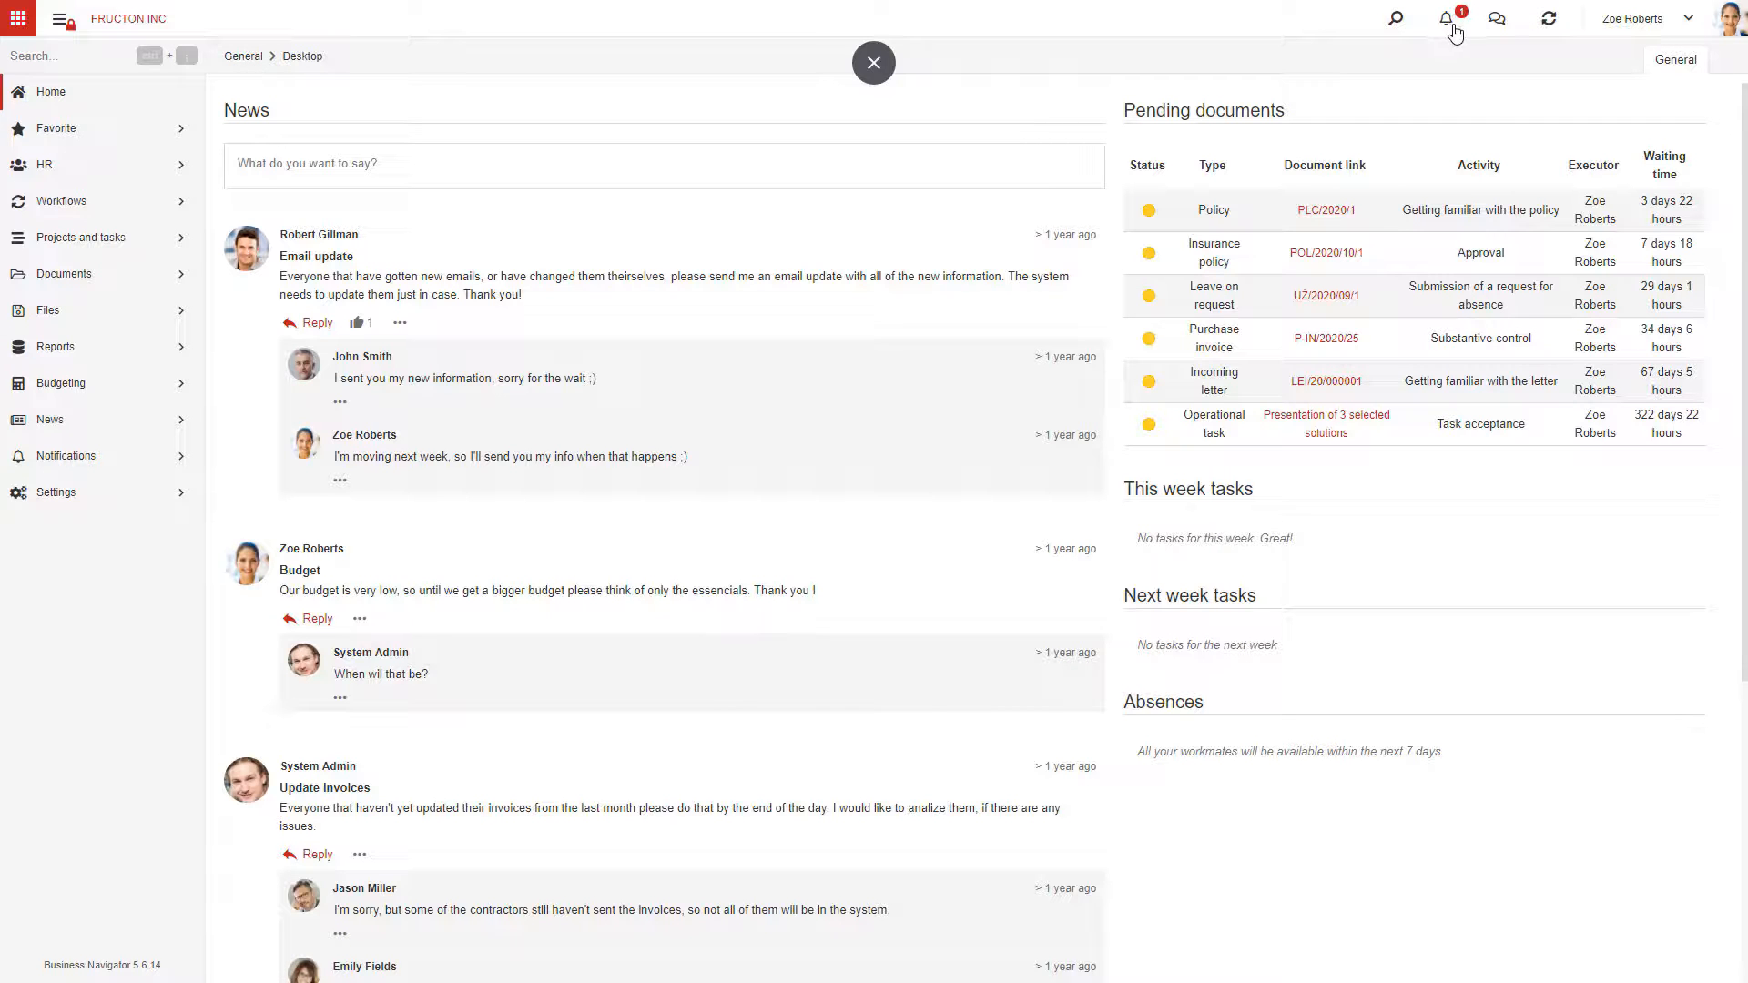
click(1455, 33)
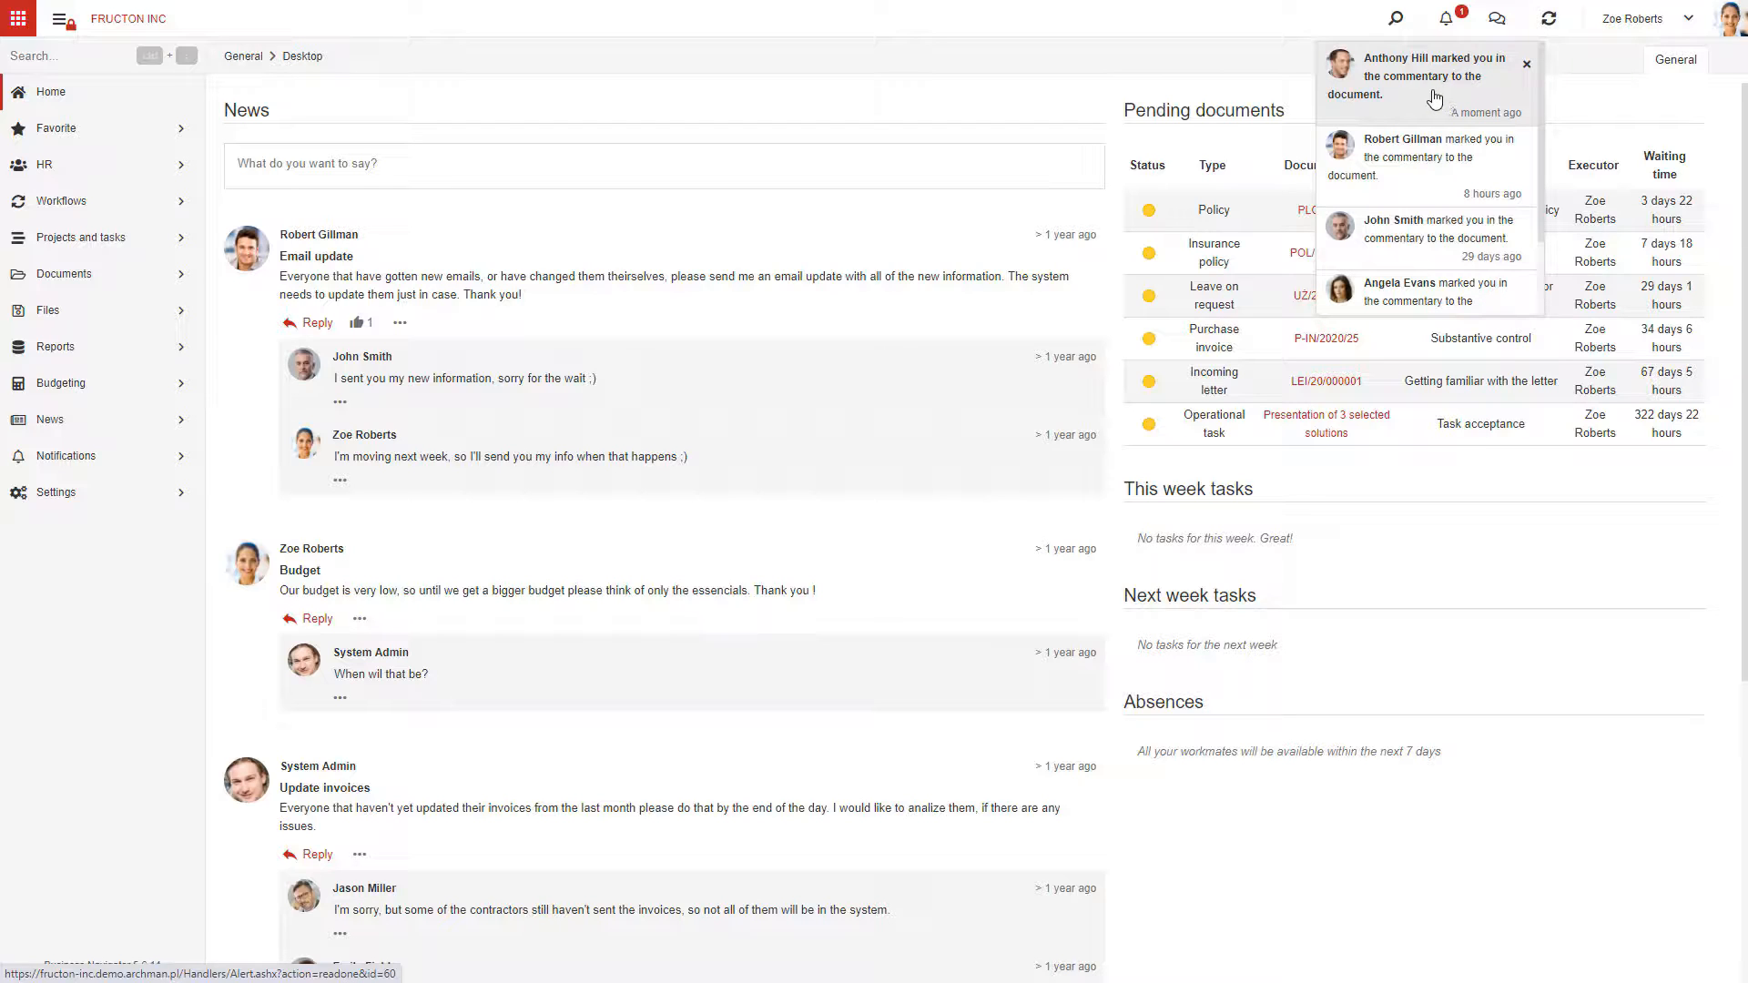
- Open the newest comment mention on invoice P-IN/2020/36, review the invoice's workflow history, and return to its comments
click(1434, 98)
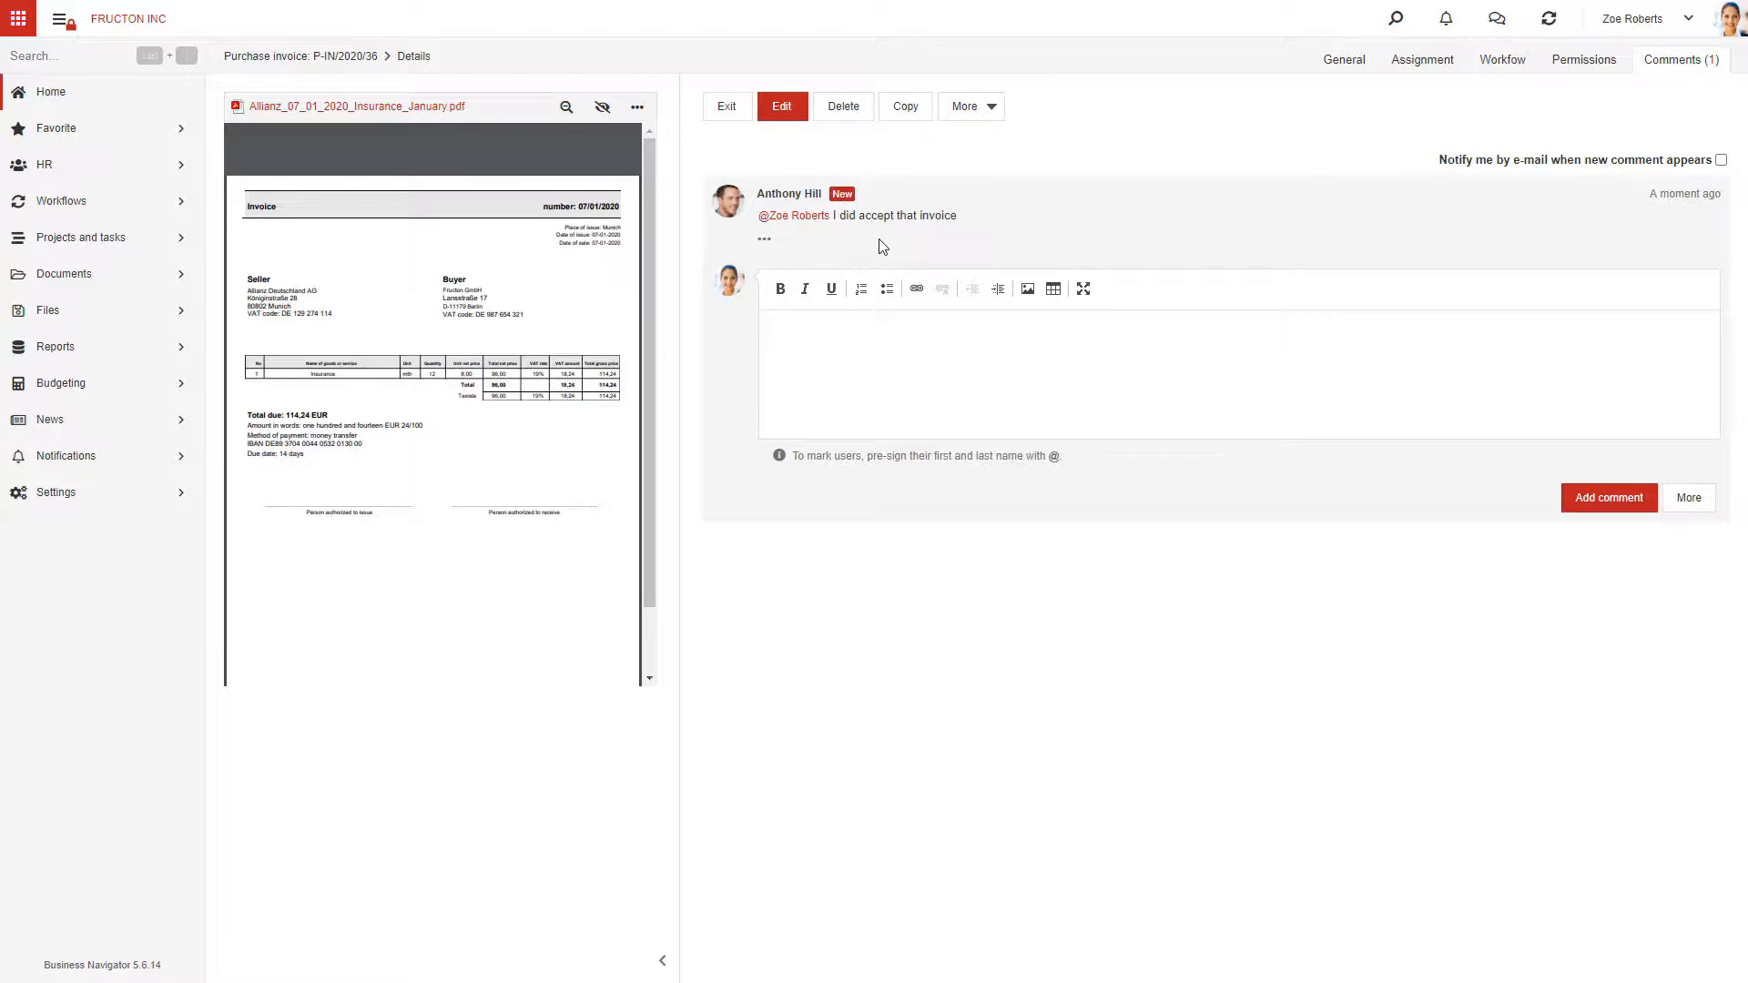
click(1510, 62)
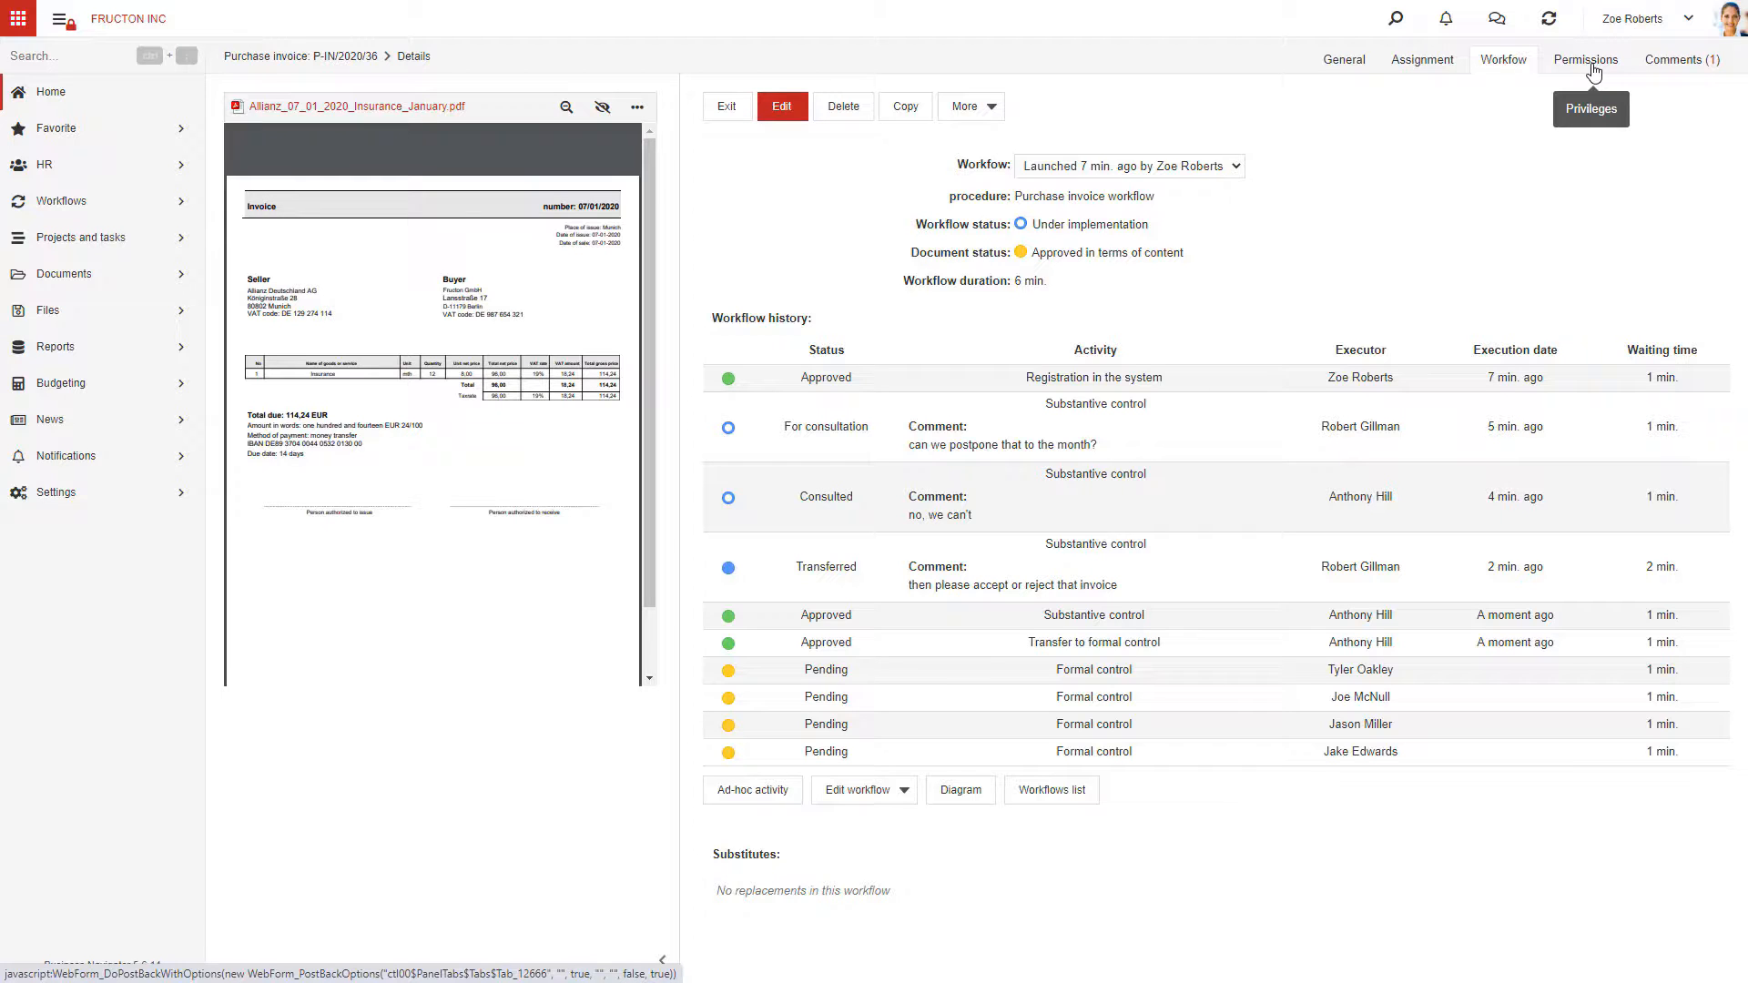
click(1683, 76)
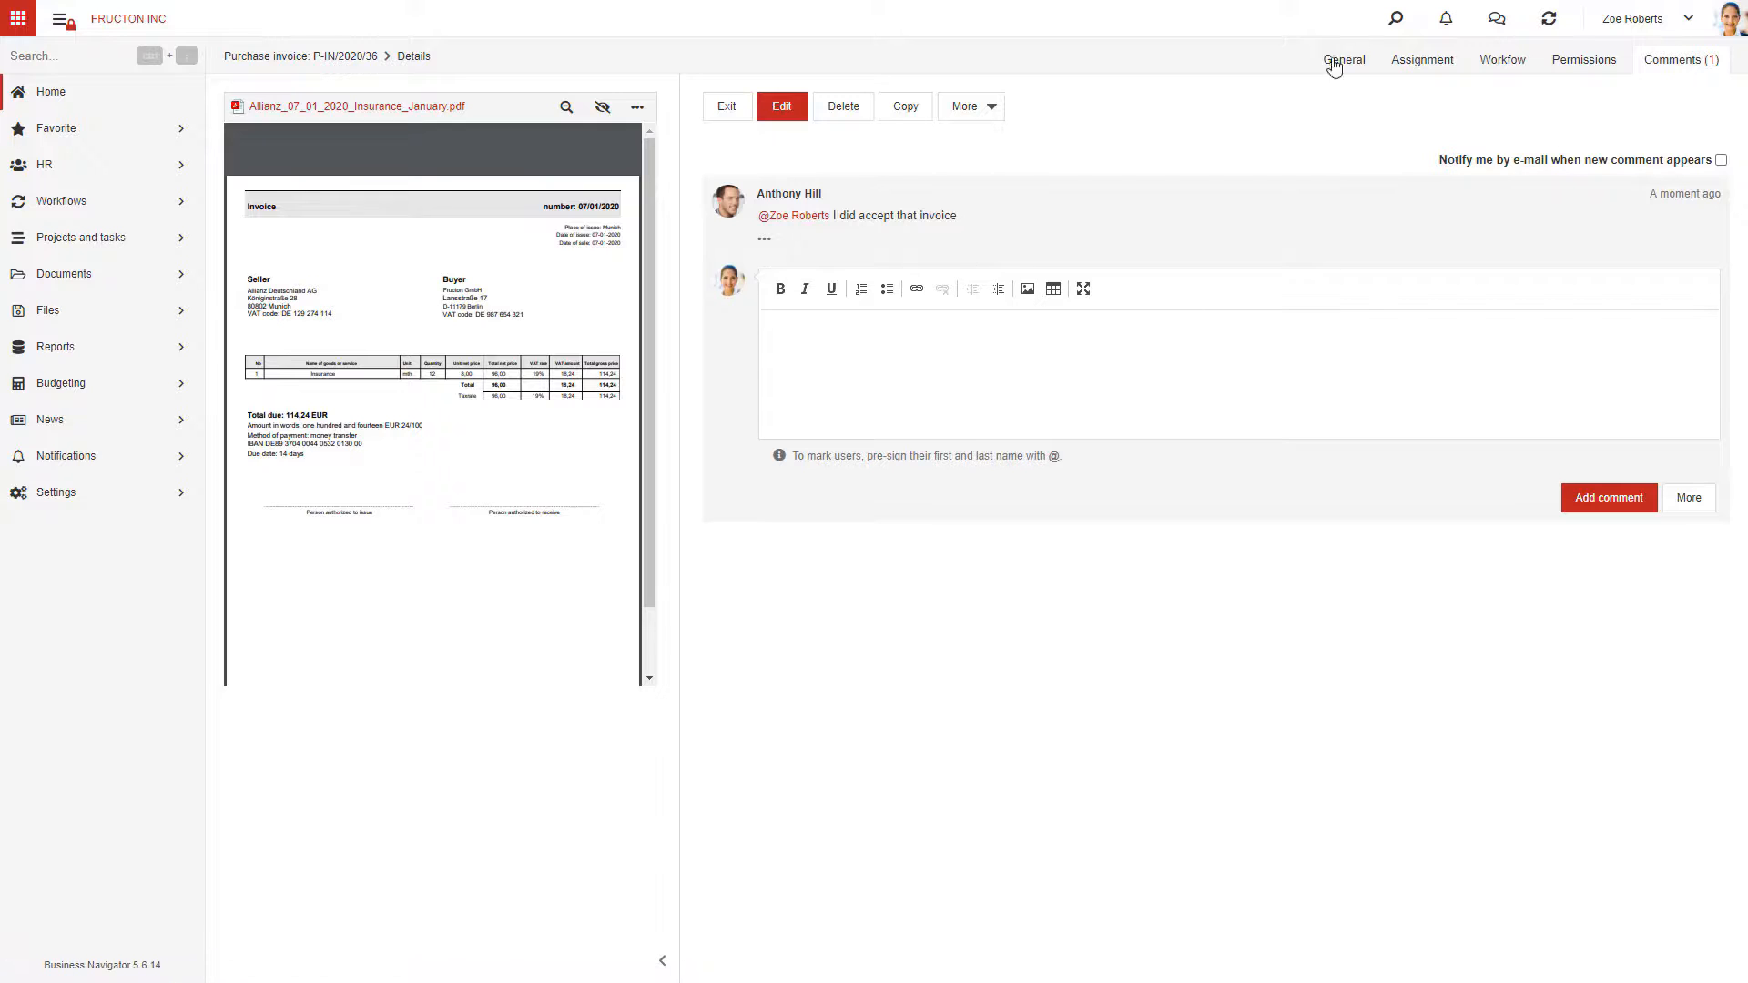
- Find the chief financial officer in the chat contacts and send the message "it is fine"
click(1497, 26)
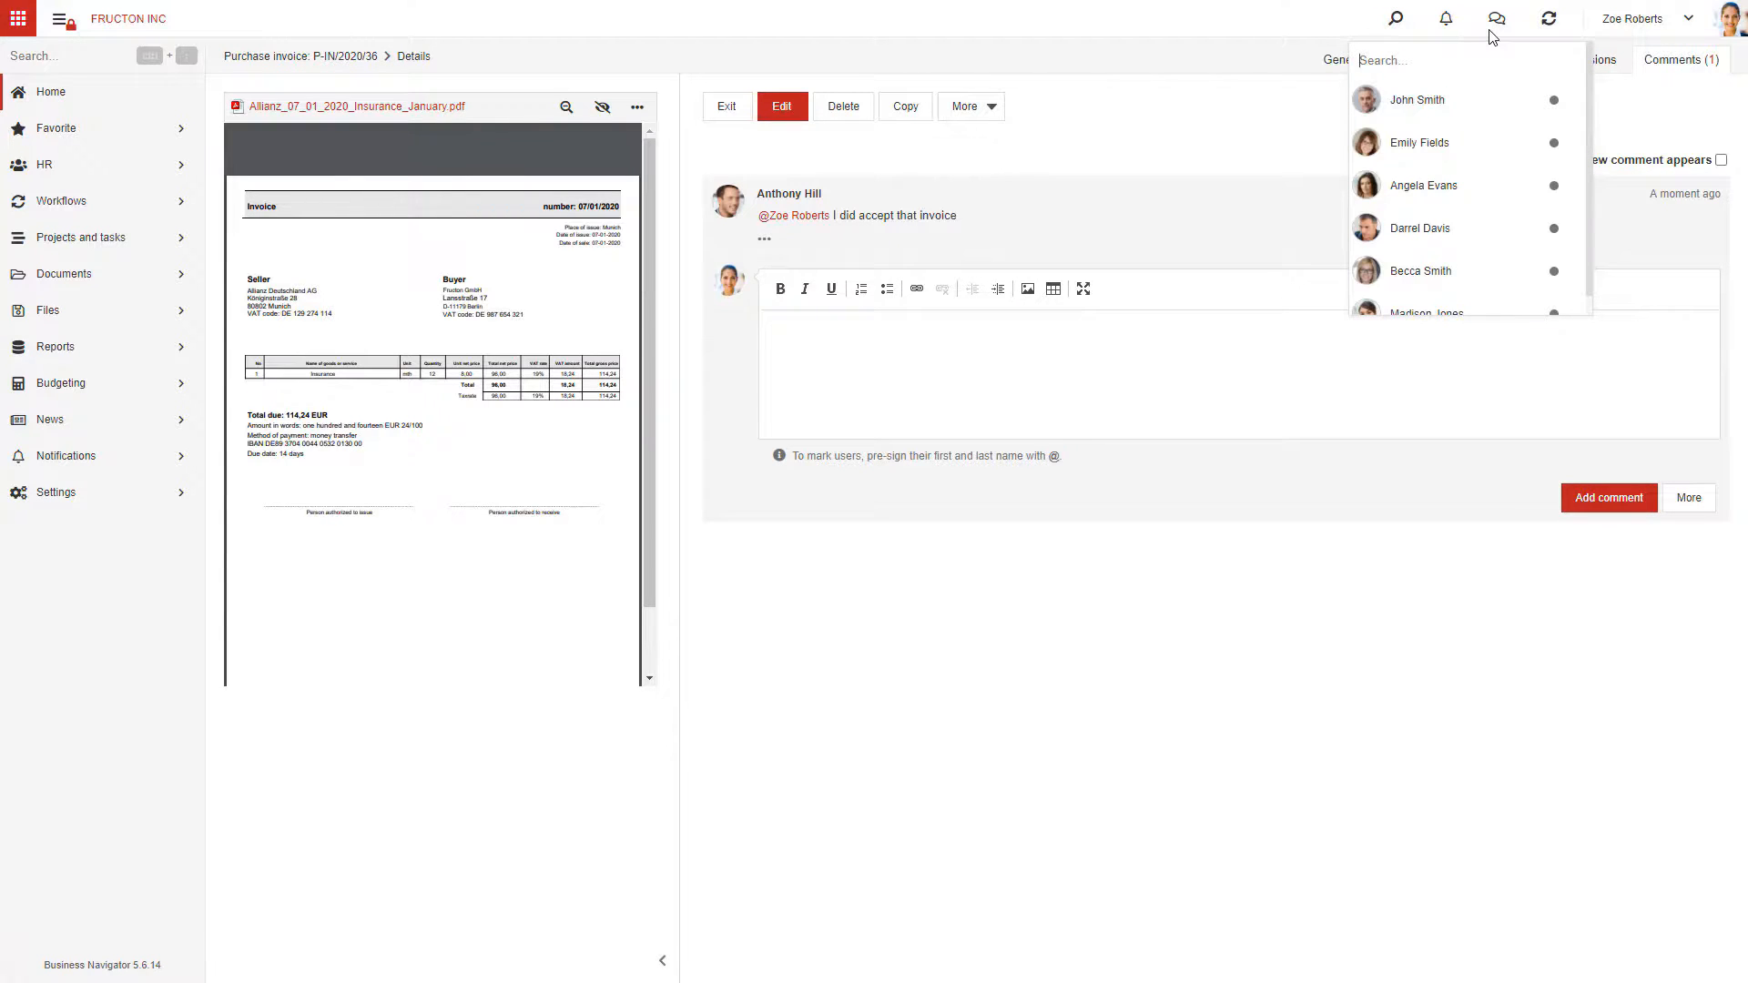
text(ant)
click(1483, 98)
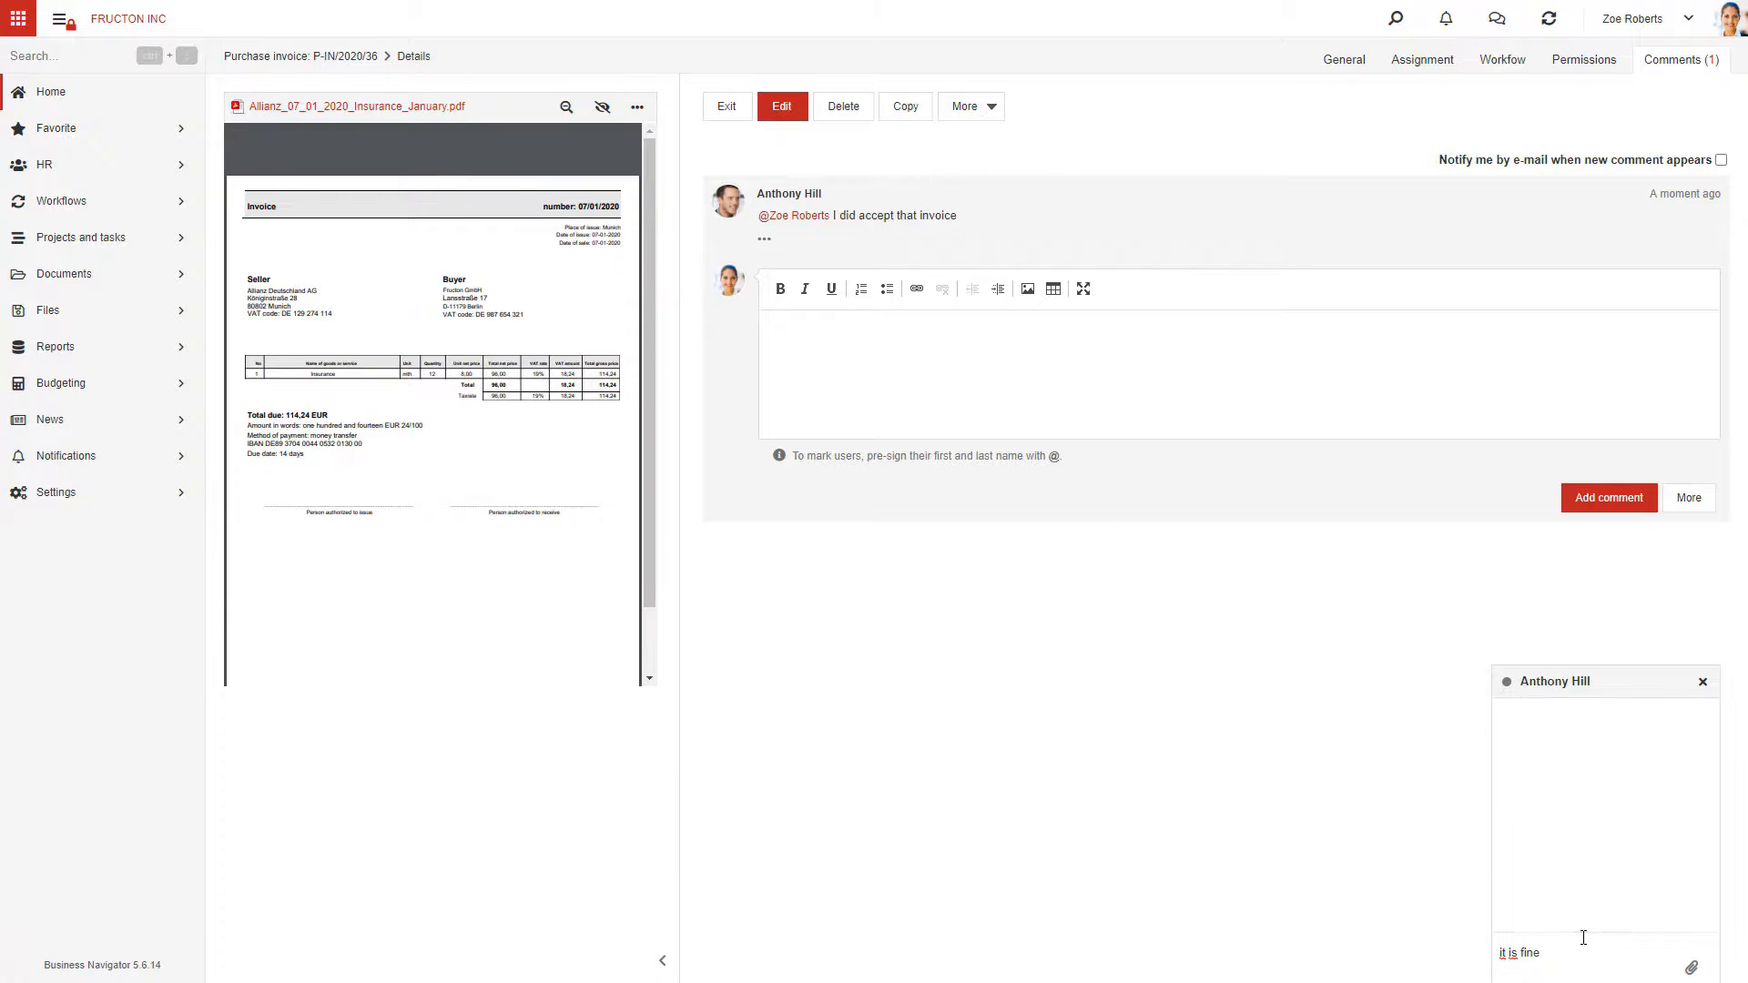
key(Return)
- Switch to the chief financial officer's account, reply "thanks" to the new chat message, and close that conversation
click(1665, 27)
click(1662, 148)
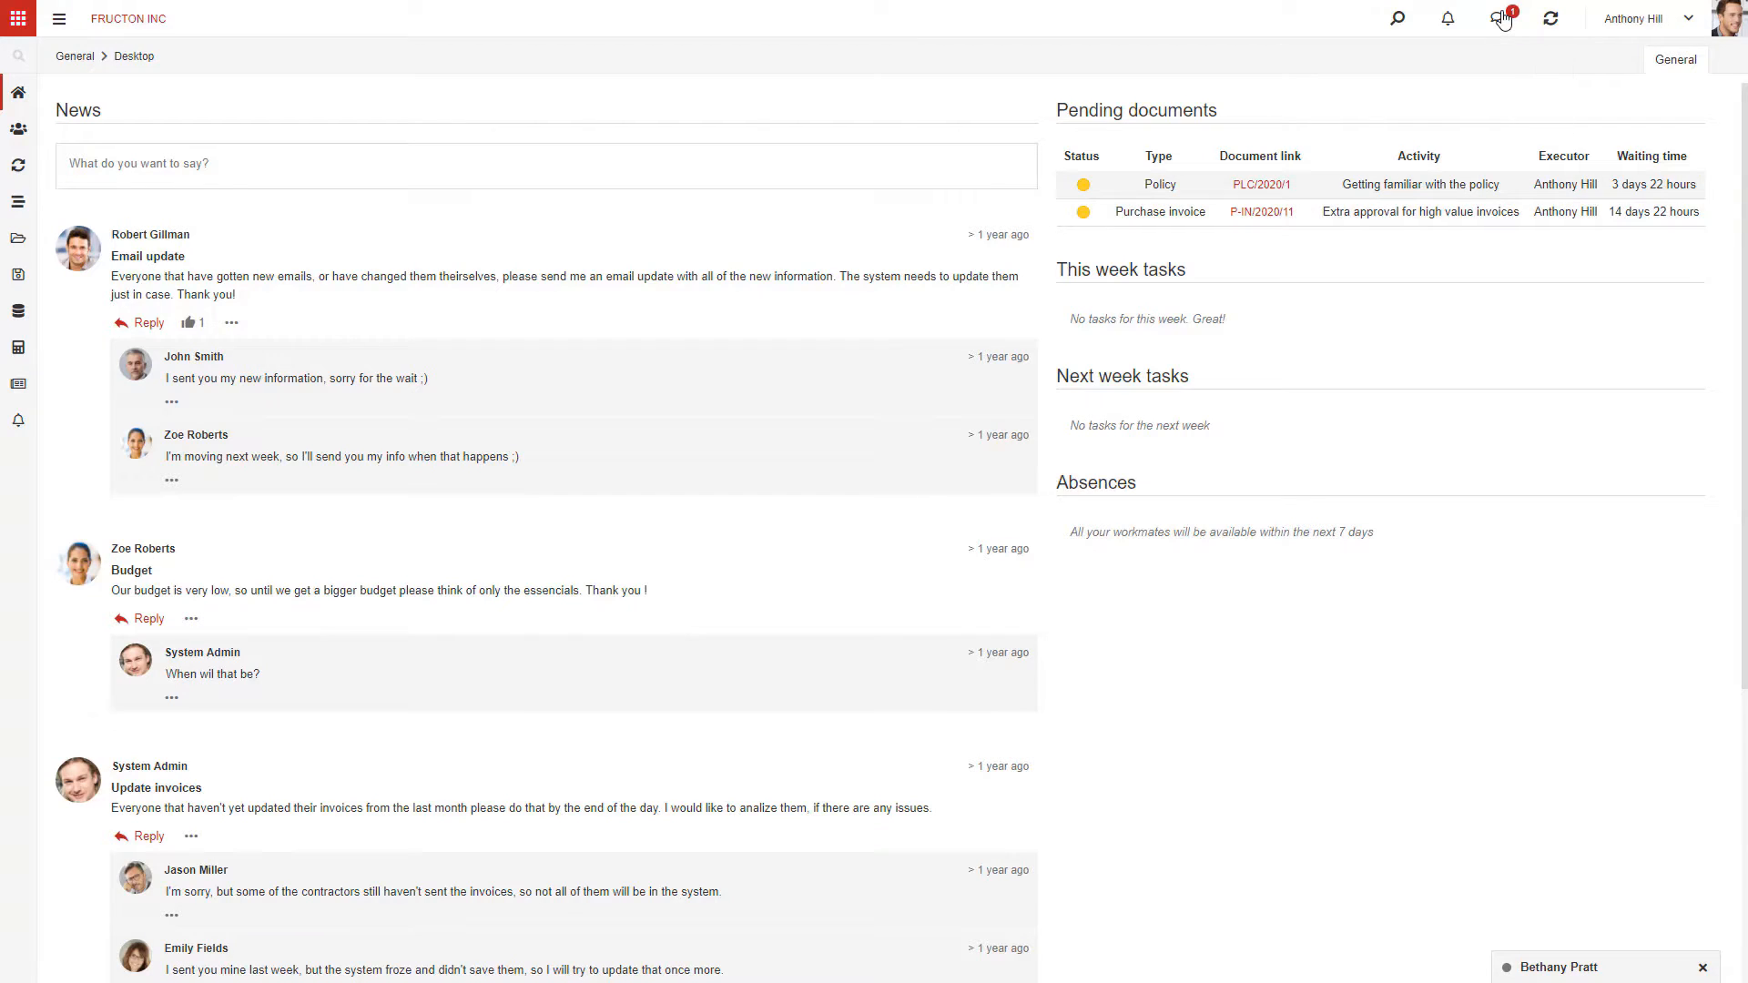
click(1502, 19)
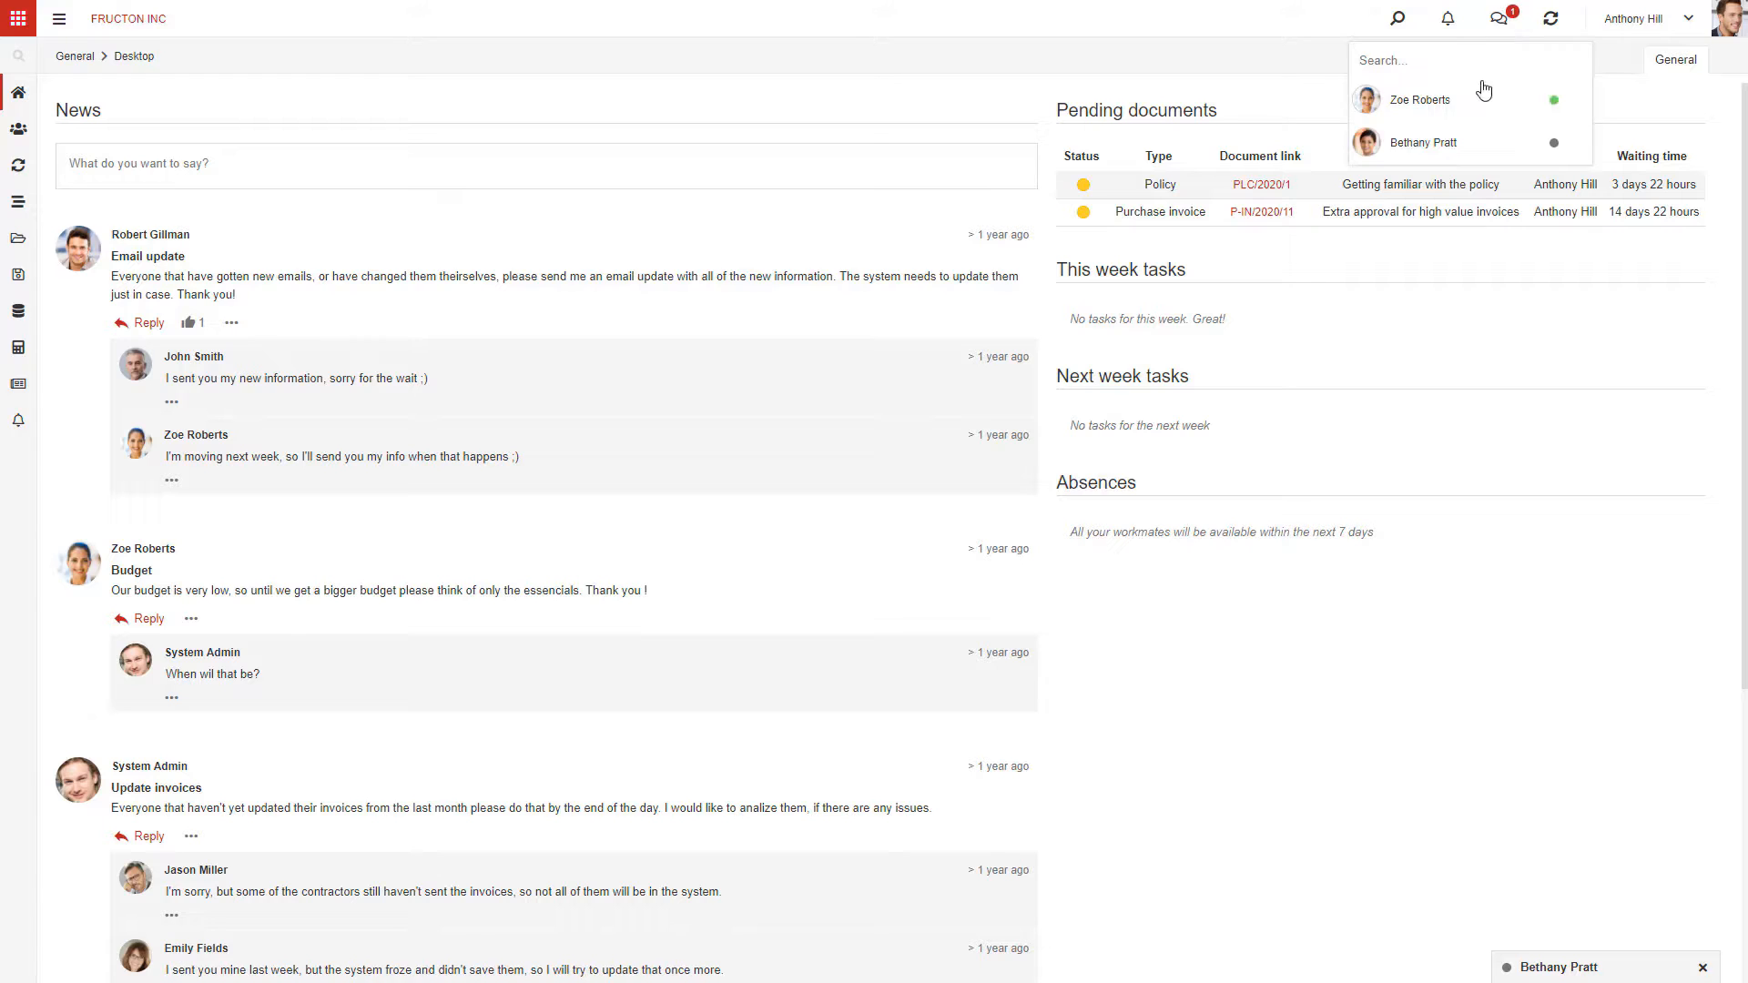
click(1440, 100)
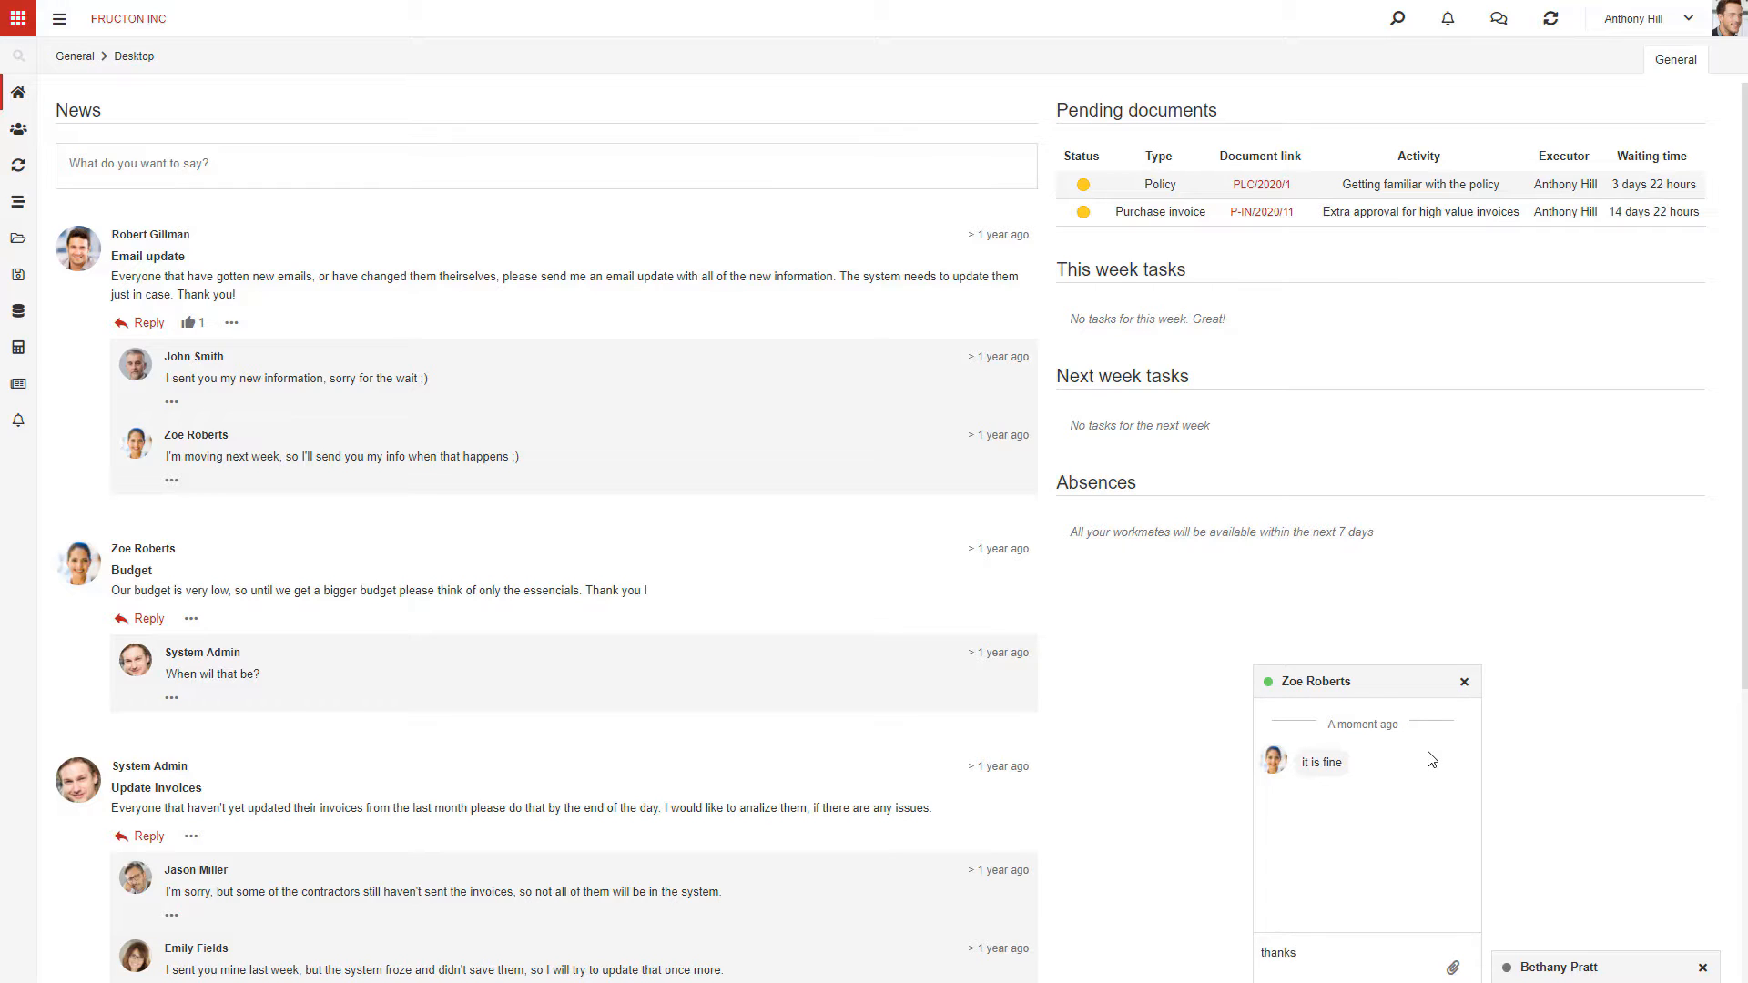
text(thanks)
key(Return)
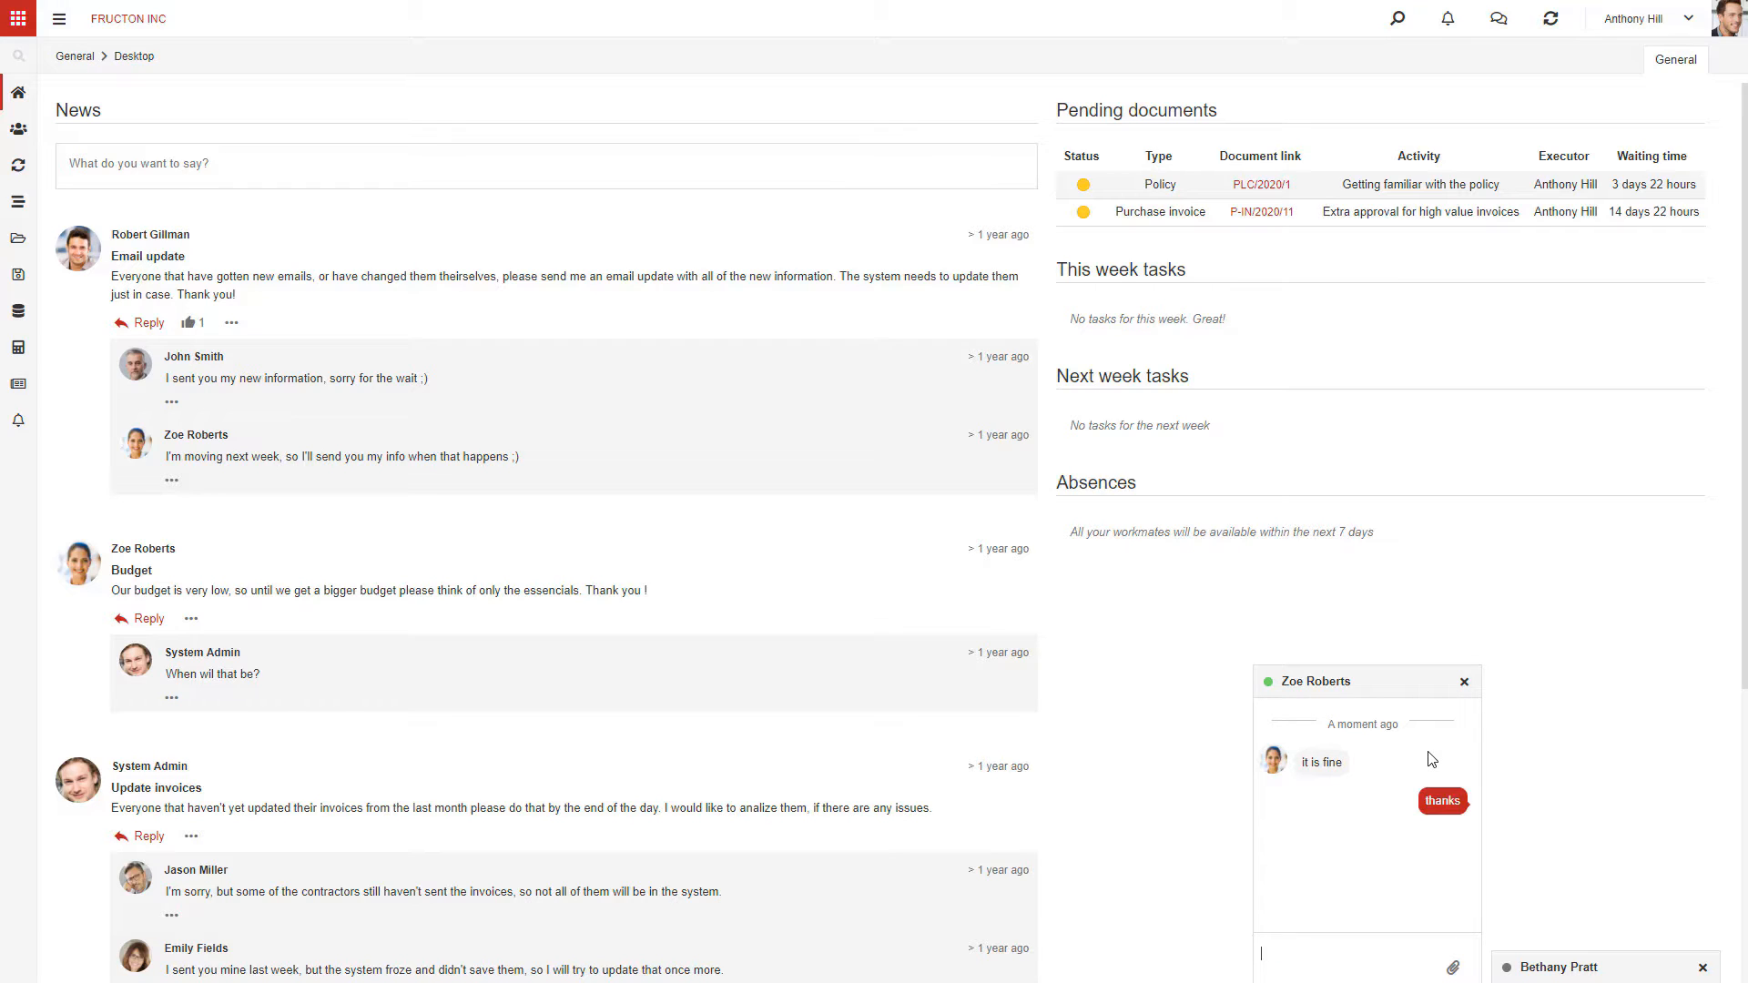
click(1465, 683)
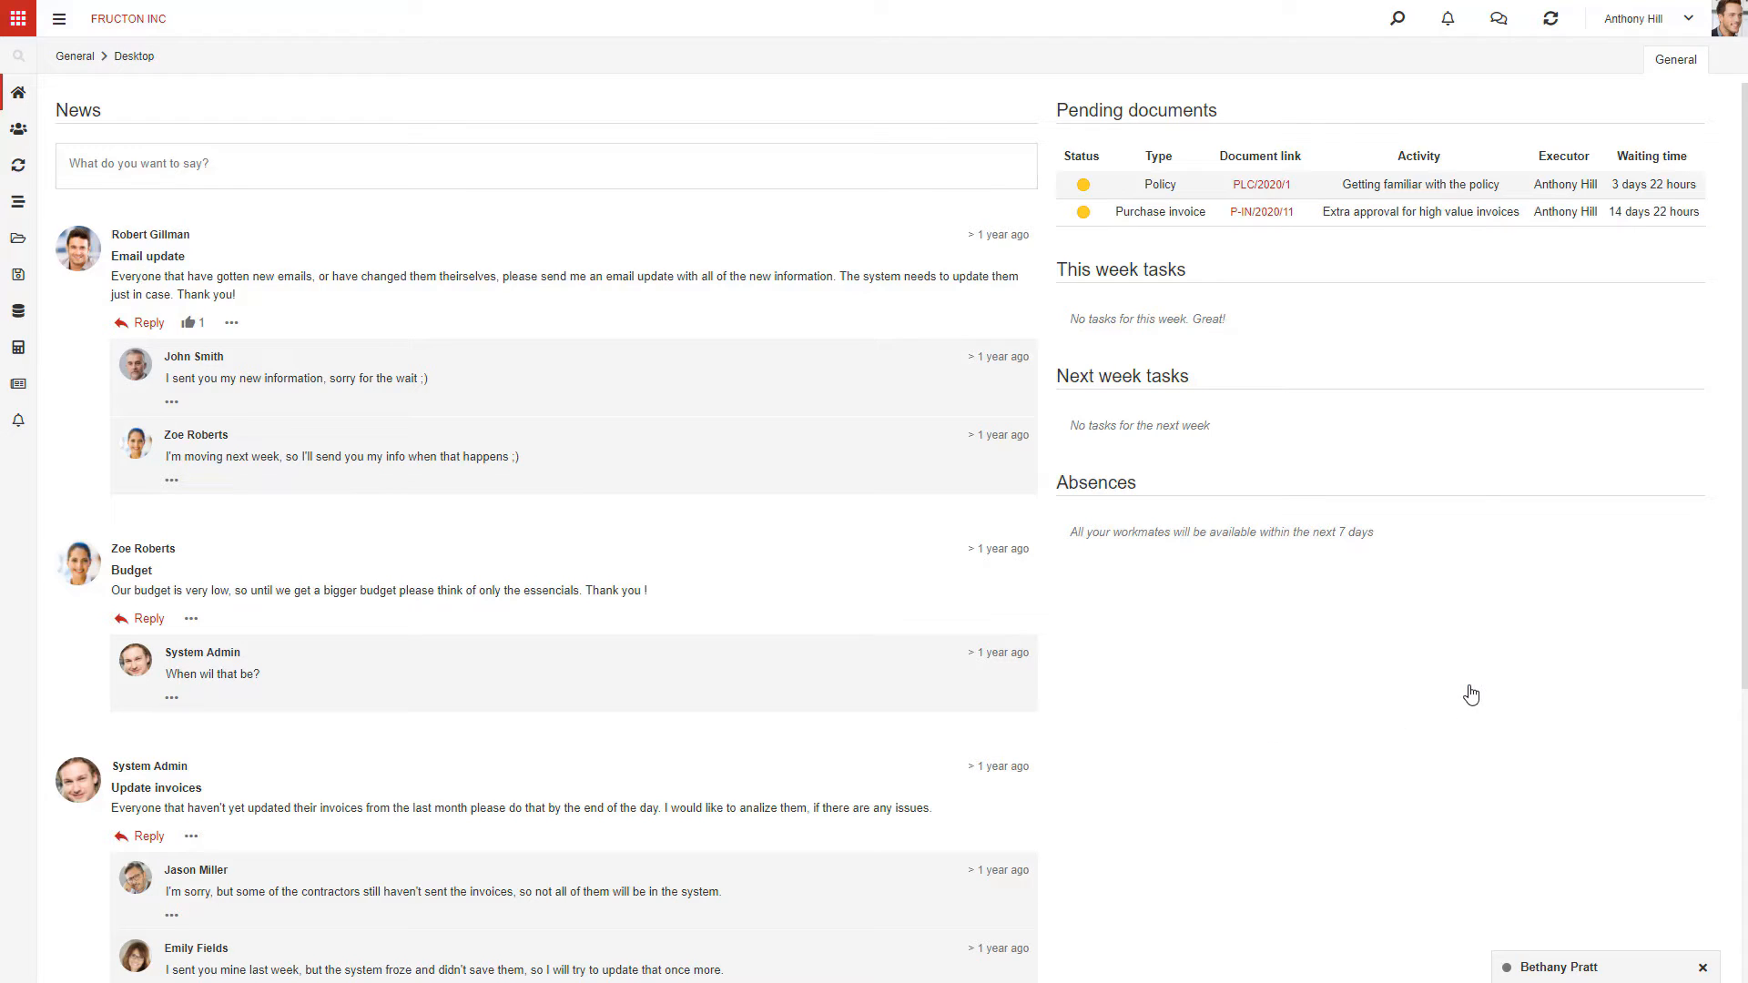